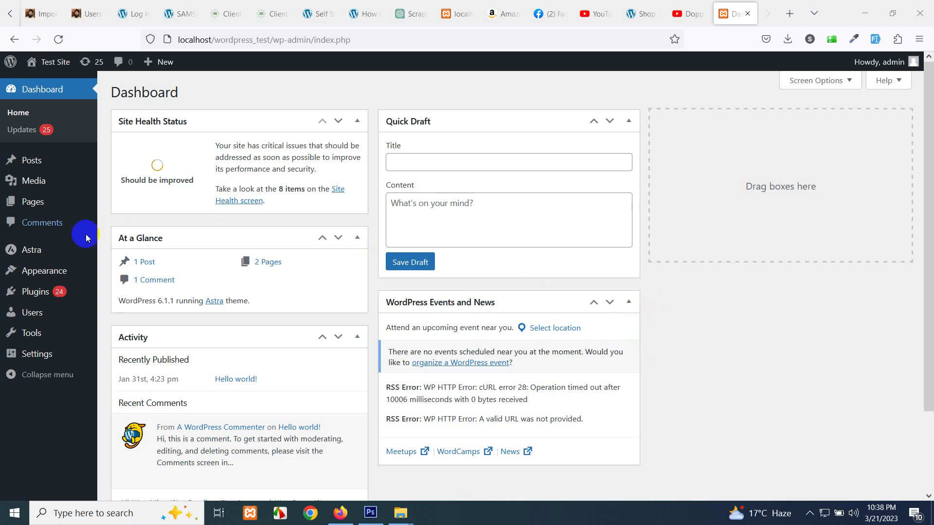
Open the site's installed themes and check which one is active
{"action": "left_click", "coordinate": [72, 235]}
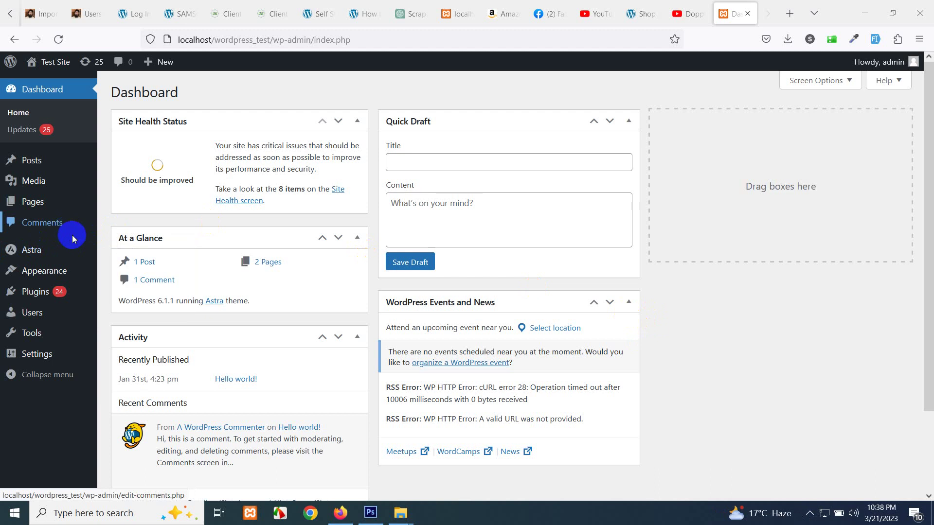
{"action": "left_click", "coordinate": [39, 275]}
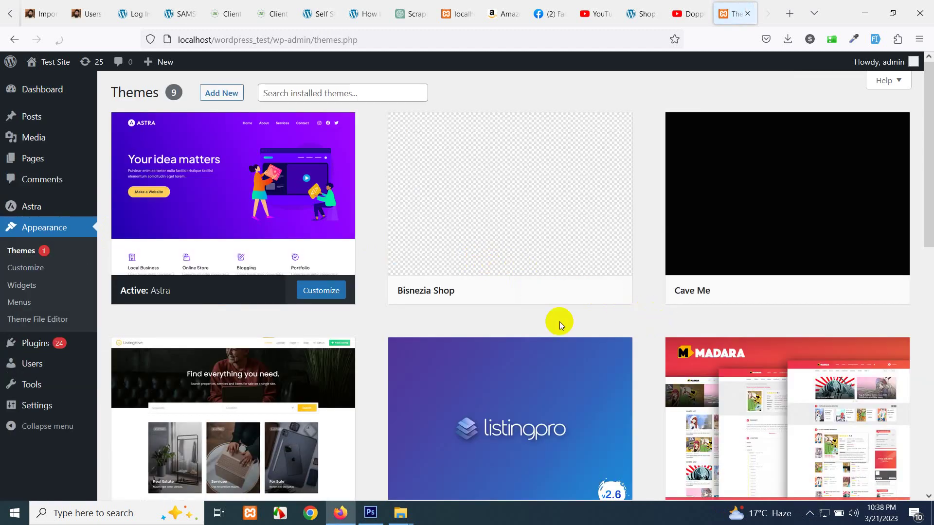
{"action": "left_click", "coordinate": [163, 295]}
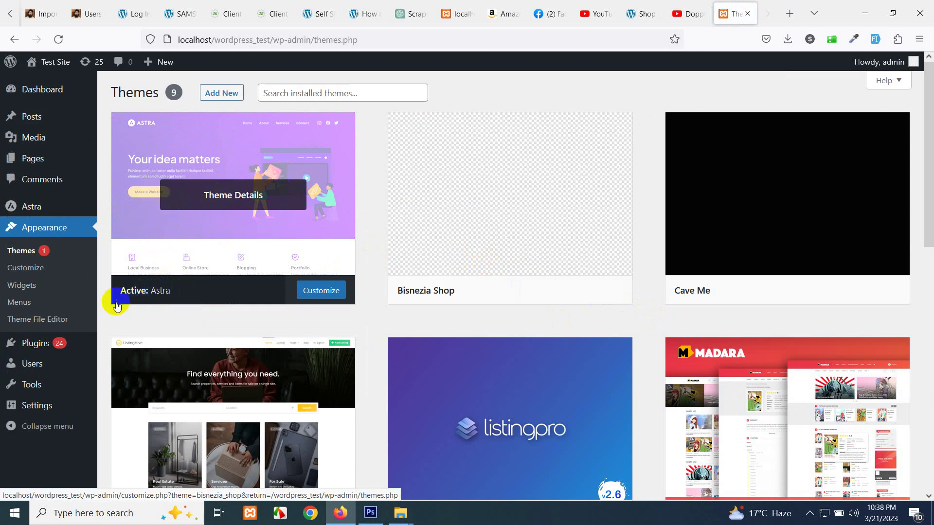
Search the plugin directory for "child theme configurator", then install and activate the Child Theme Configurator plugin
{"action": "left_click", "coordinate": [25, 351]}
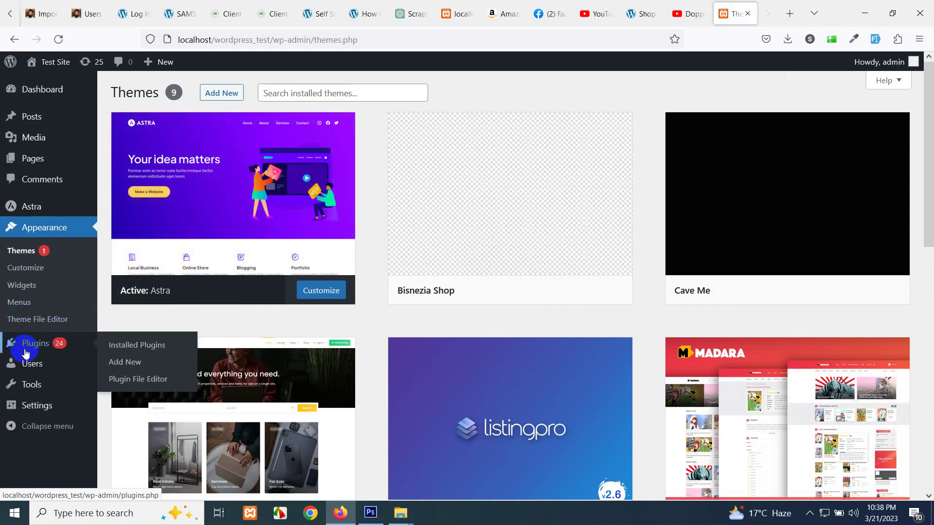
{"action": "left_click", "coordinate": [130, 368]}
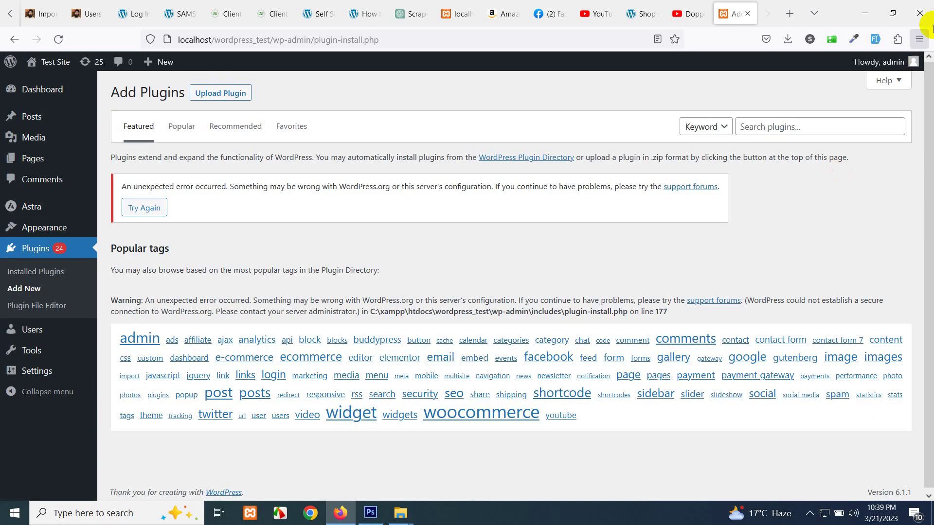
{"action": "left_click", "coordinate": [843, 125]}
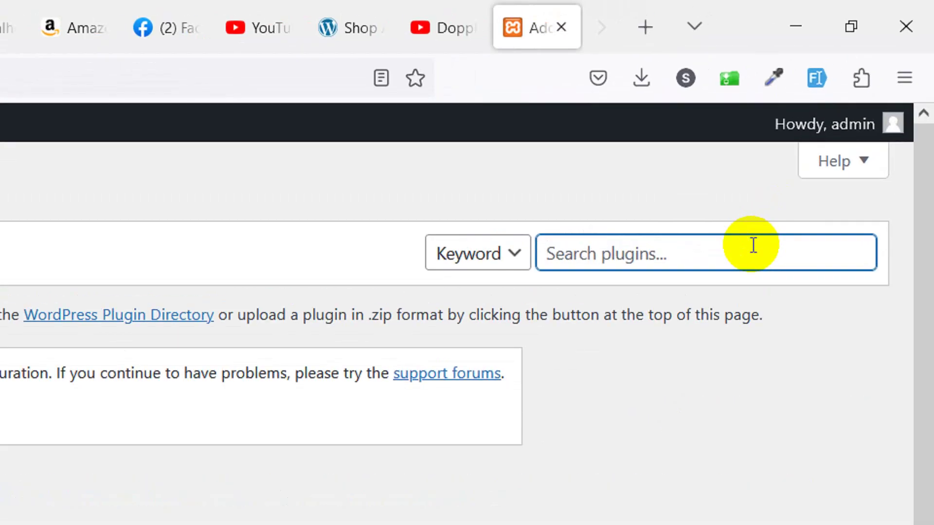
{"action": "type", "text": "c"}
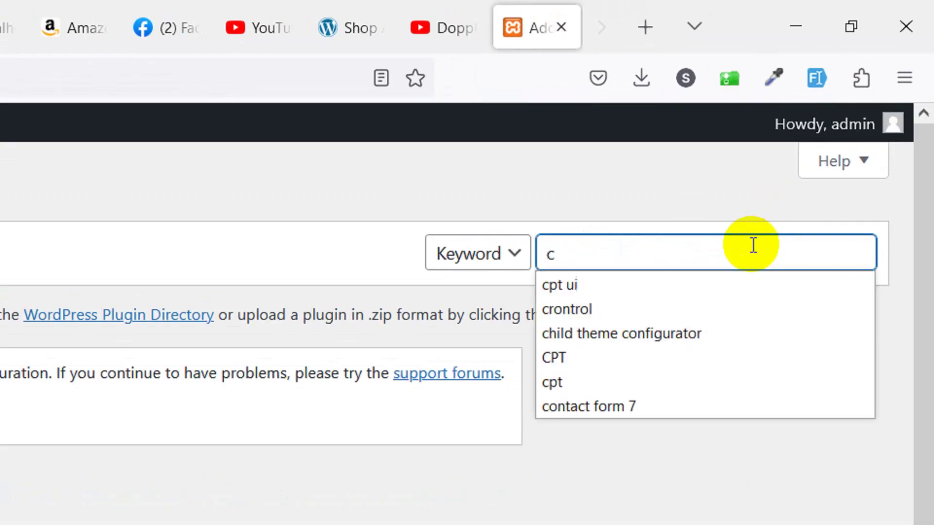
{"action": "type", "text": "hild theme confi"}
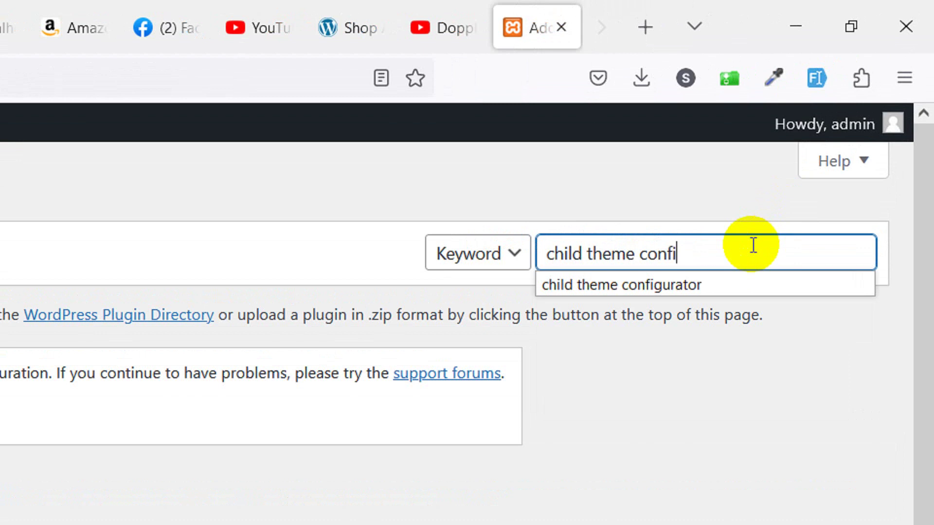
{"action": "type", "text": "gurator"}
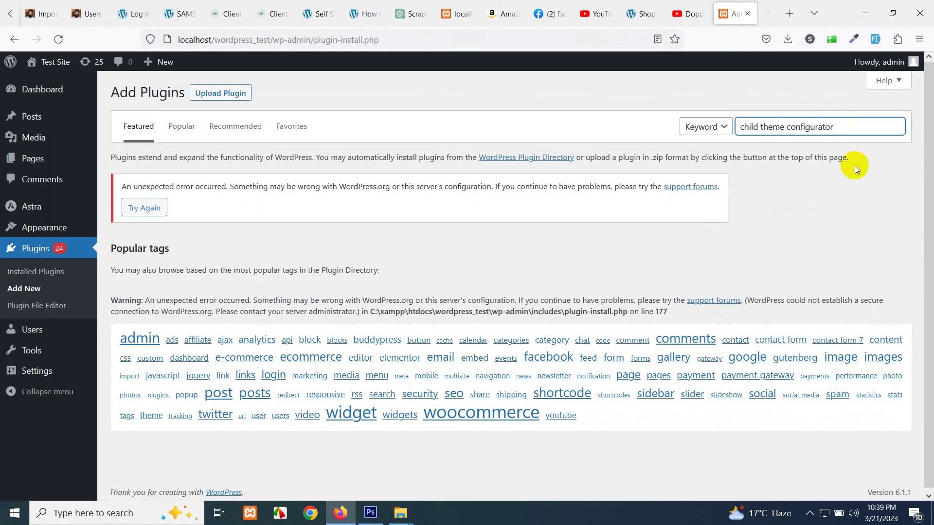
{"action": "key", "text": "Return"}
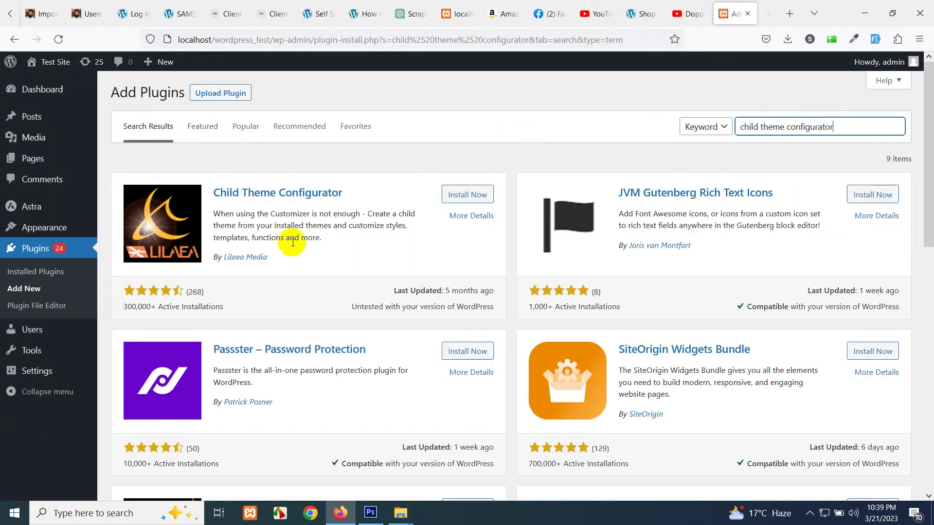
{"action": "left_click", "coordinate": [467, 195]}
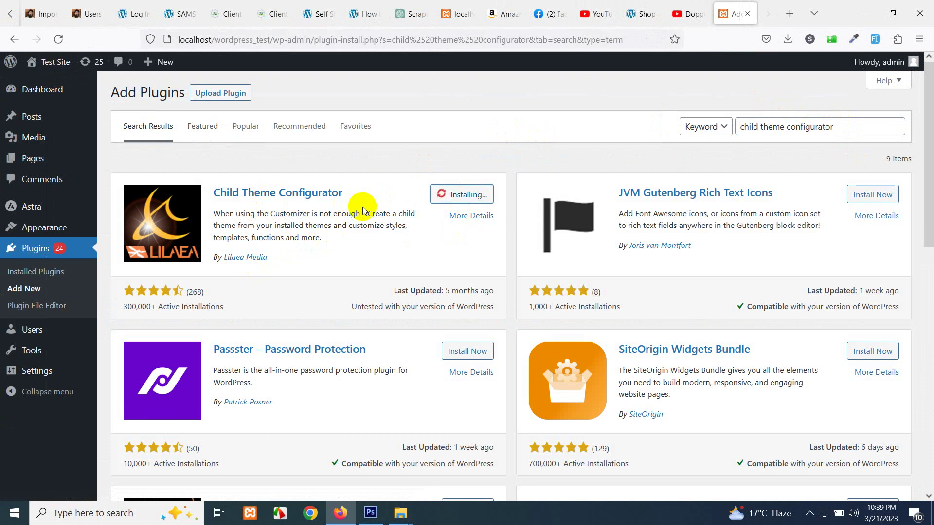
{"action": "left_click", "coordinate": [468, 195]}
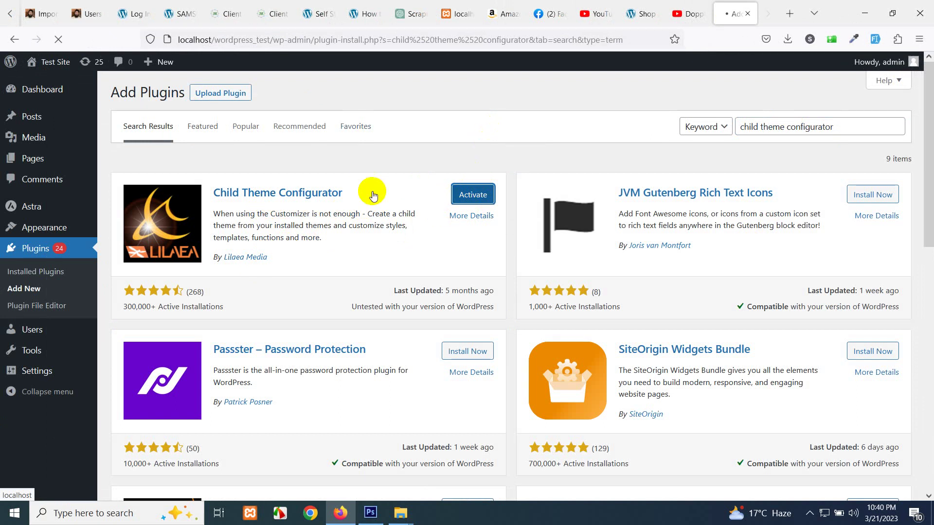
Open the Child Themes tool and analyze Astra as the parent theme for a new child theme
{"action": "mouse_move", "coordinate": [19, 215]}
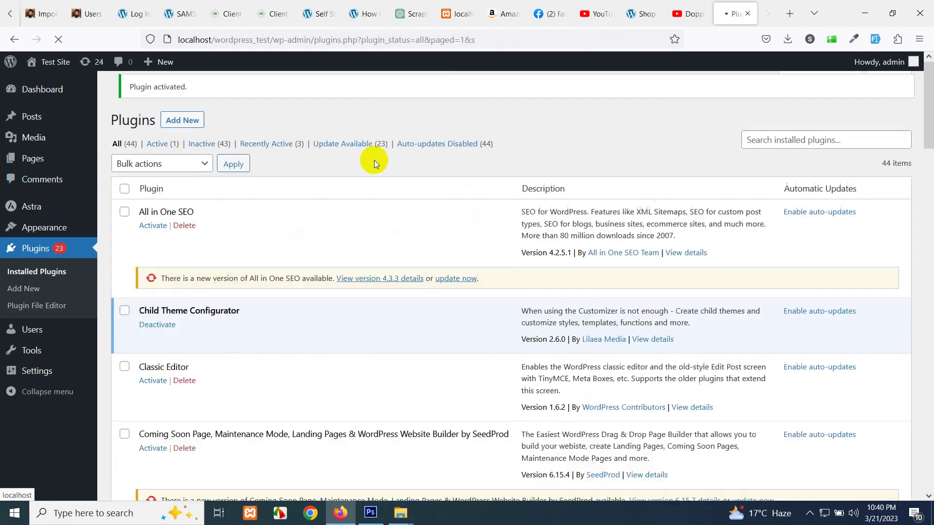
{"action": "mouse_move", "coordinate": [43, 372]}
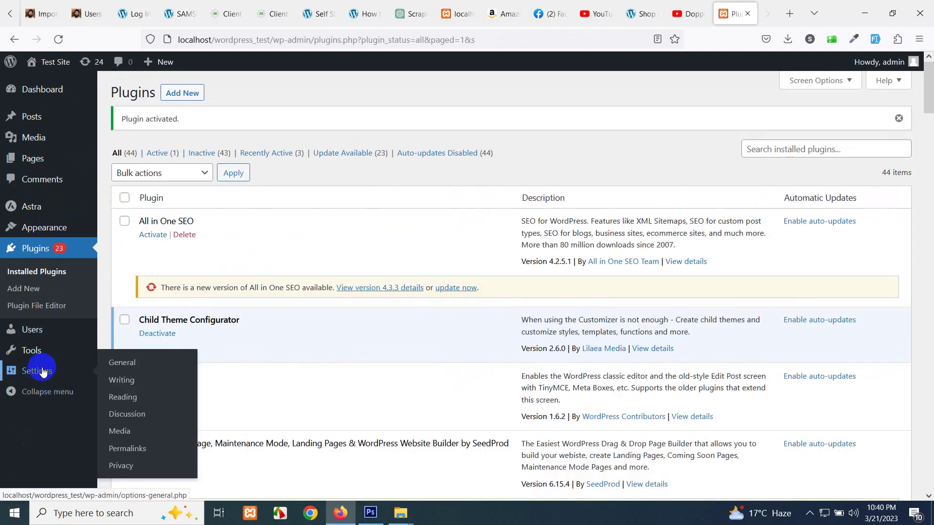
{"action": "mouse_move", "coordinate": [35, 356]}
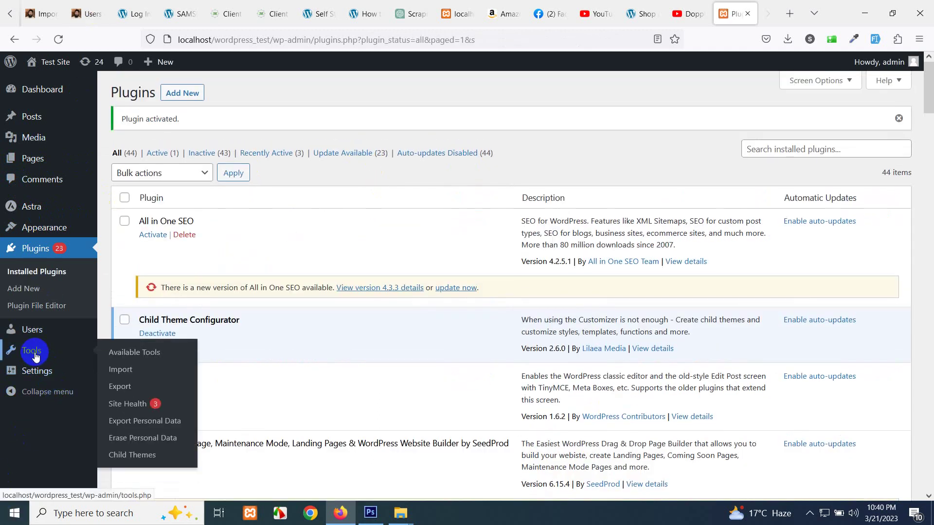
{"action": "left_click", "coordinate": [124, 459]}
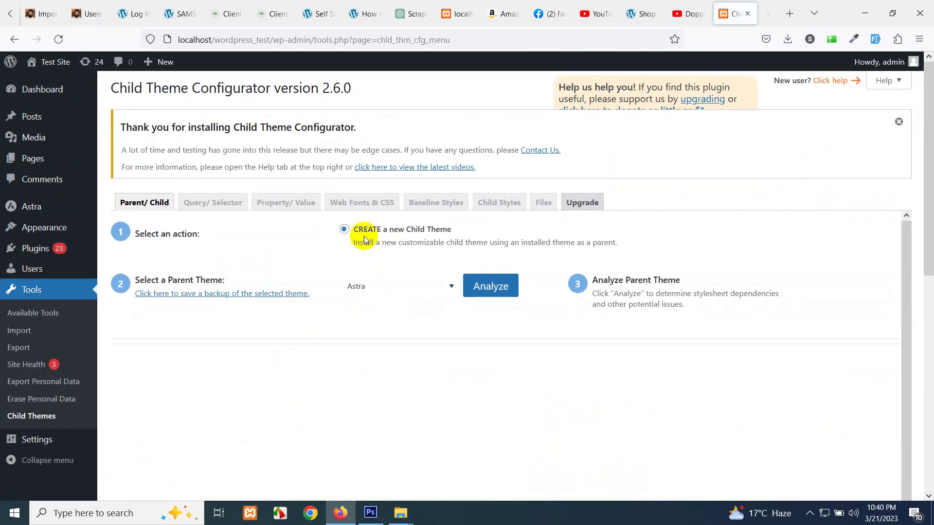
{"action": "left_click", "coordinate": [403, 291]}
{"action": "left_click", "coordinate": [403, 291]}
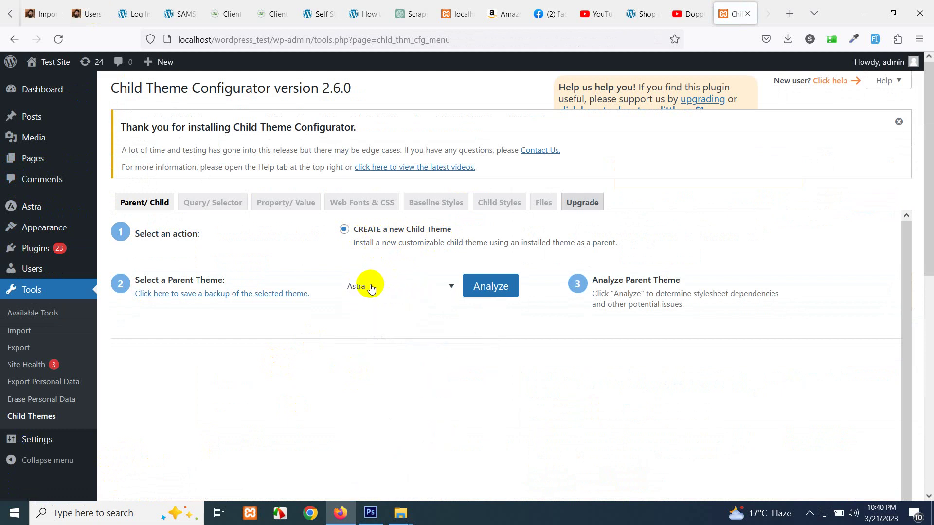
{"action": "left_click", "coordinate": [490, 289]}
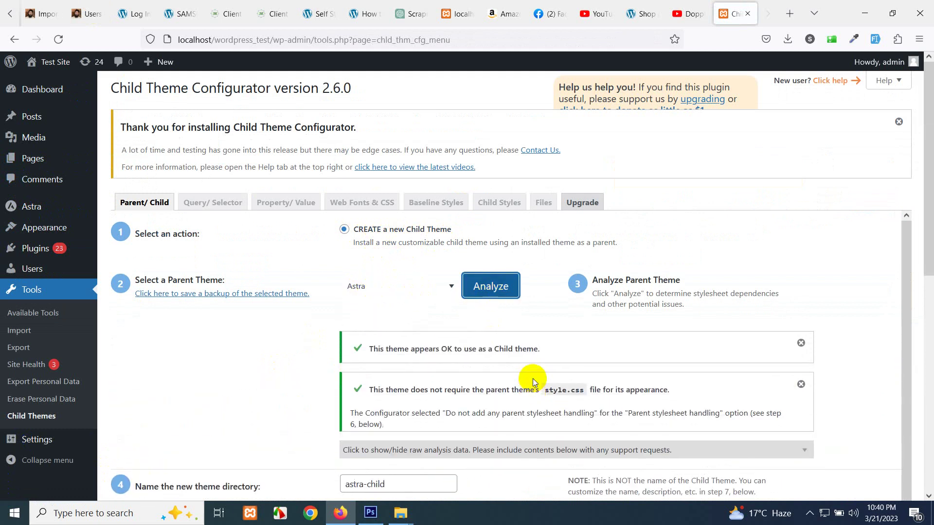
Create the new child theme, keeping the astra-child directory, the primary stylesheet and the other preset configurator options
{"action": "scroll", "coordinate": [462, 384], "scroll_direction": "down", "scroll_amount": 4}
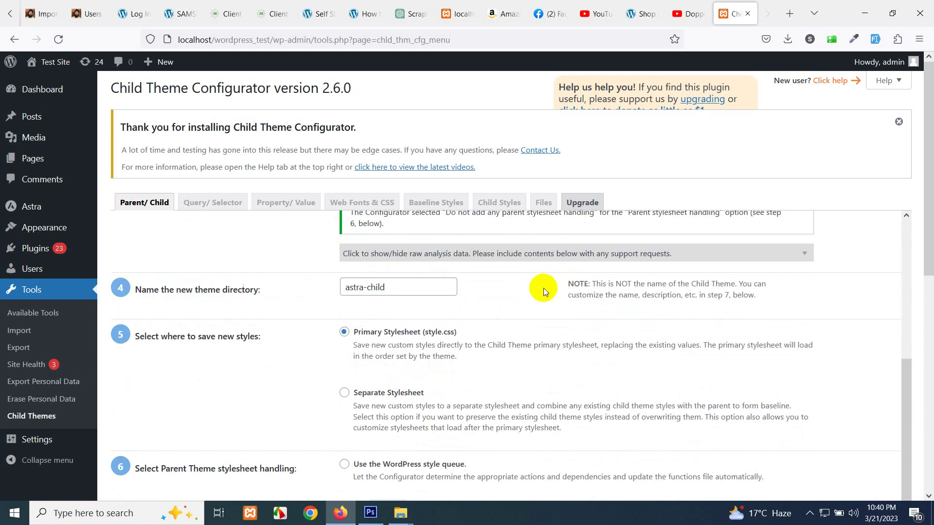
{"action": "scroll", "coordinate": [491, 317], "scroll_direction": "down", "scroll_amount": 2}
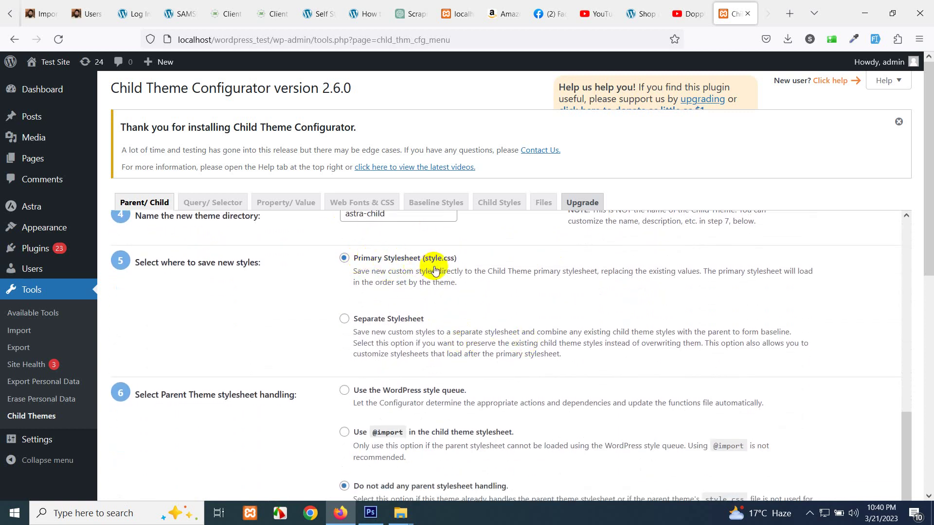
{"action": "scroll", "coordinate": [381, 340], "scroll_direction": "down", "scroll_amount": 3}
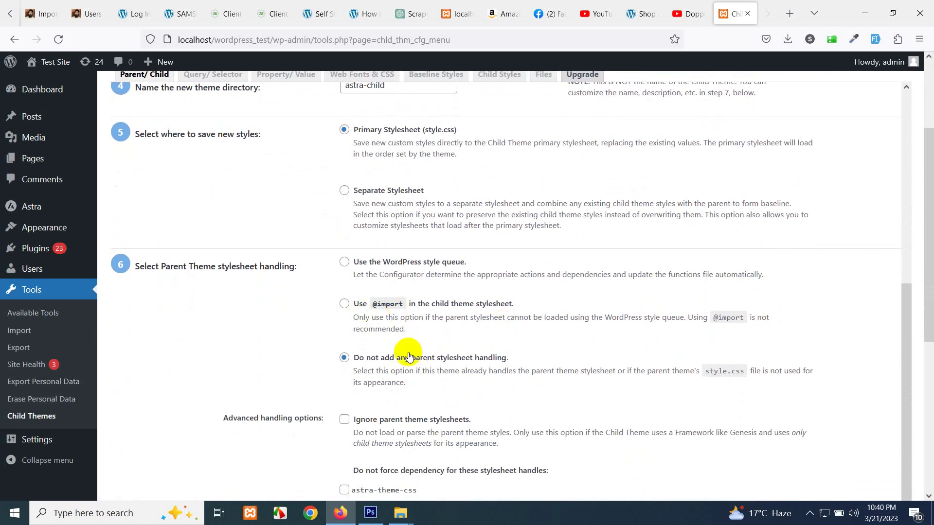
{"action": "scroll", "coordinate": [410, 355], "scroll_direction": "down", "scroll_amount": 7}
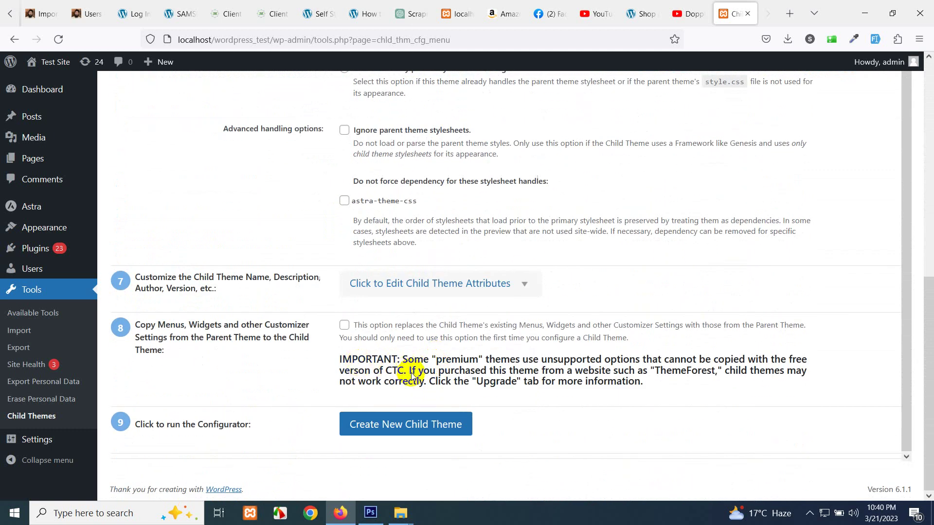
{"action": "left_click", "coordinate": [394, 430]}
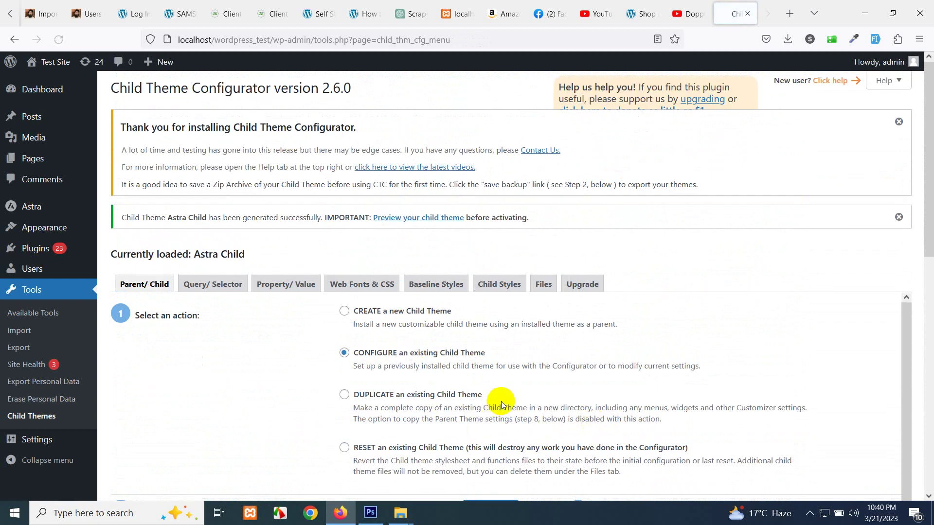
Open the installed themes in a separate browser tab and activate the Astra Child theme
{"action": "mouse_move", "coordinate": [58, 228]}
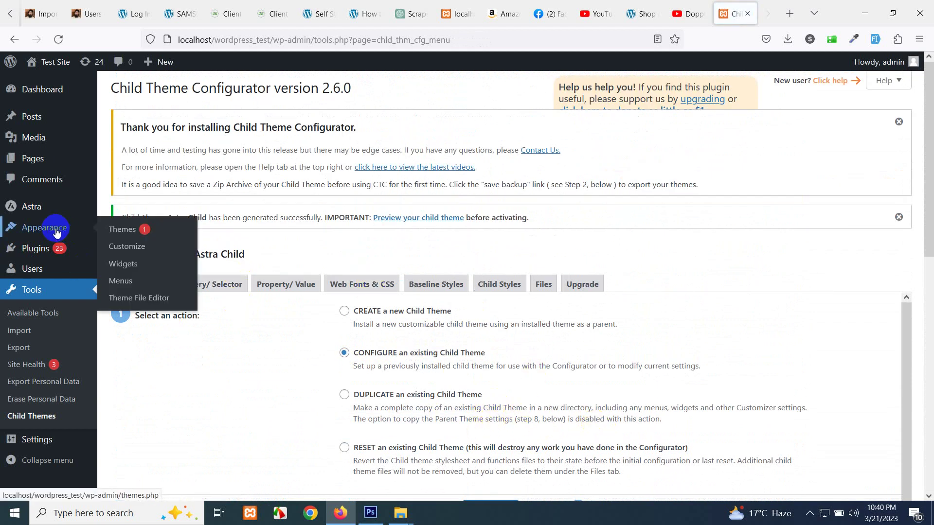
{"action": "right_click", "coordinate": [117, 231]}
{"action": "left_click", "coordinate": [135, 243]}
{"action": "left_click", "coordinate": [731, 13]}
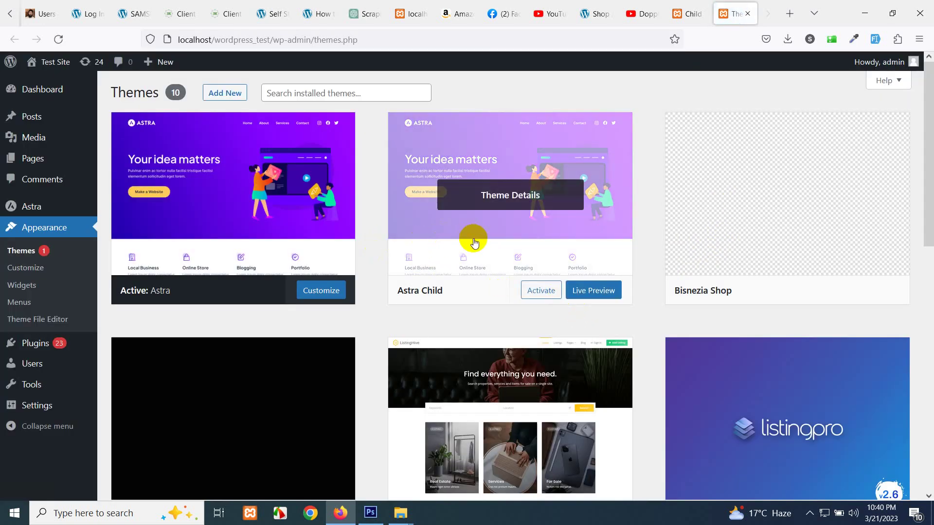
{"action": "left_click", "coordinate": [539, 291]}
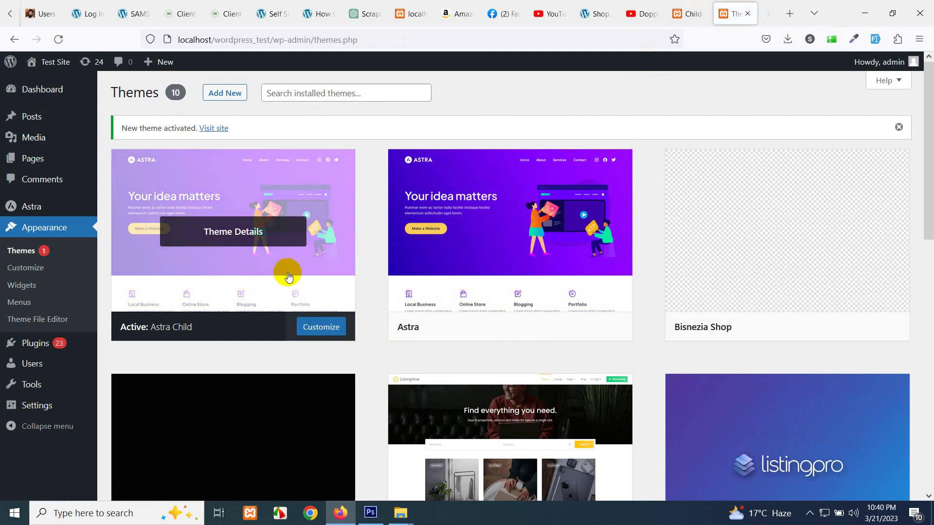
Deactivate the Child Theme Configurator plugin and close the browser tab with its configuration page
{"action": "left_click", "coordinate": [25, 346]}
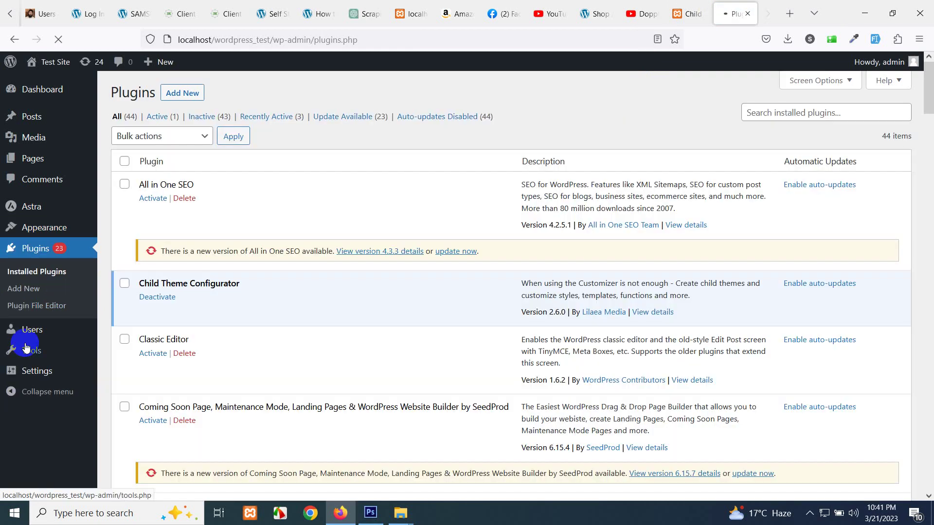
{"action": "left_click", "coordinate": [152, 297]}
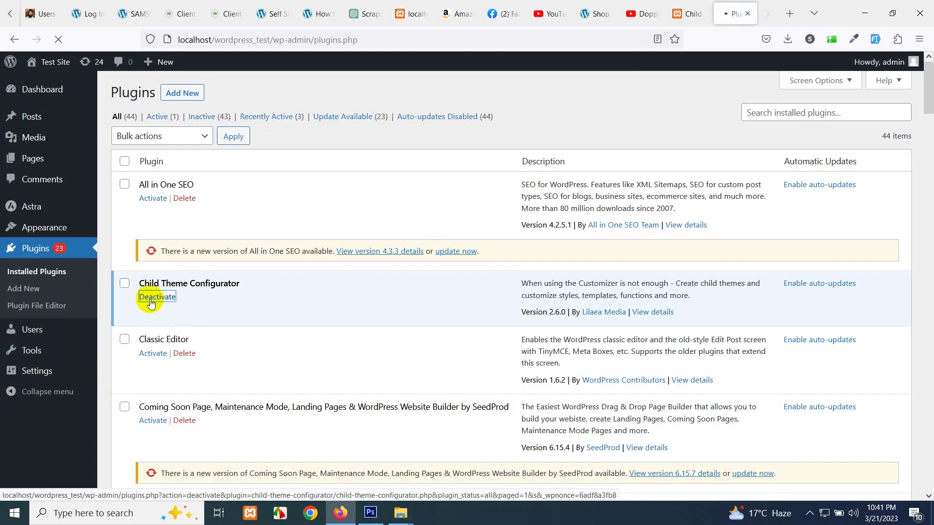
{"action": "left_click", "coordinate": [686, 14]}
{"action": "left_click", "coordinate": [701, 13]}
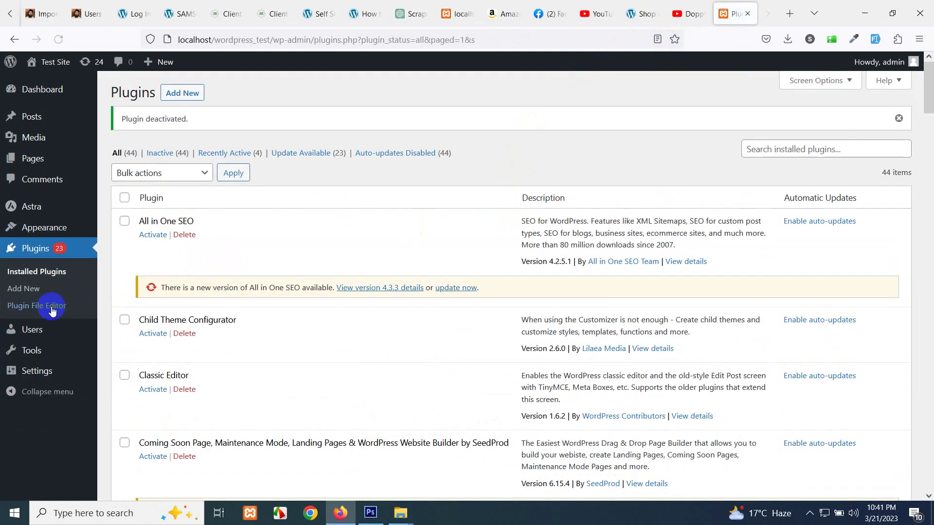
Search the plugin directory for "custom post type ui" and install Custom Post Type UI and Advanced Custom Fields
{"action": "left_click", "coordinate": [21, 290]}
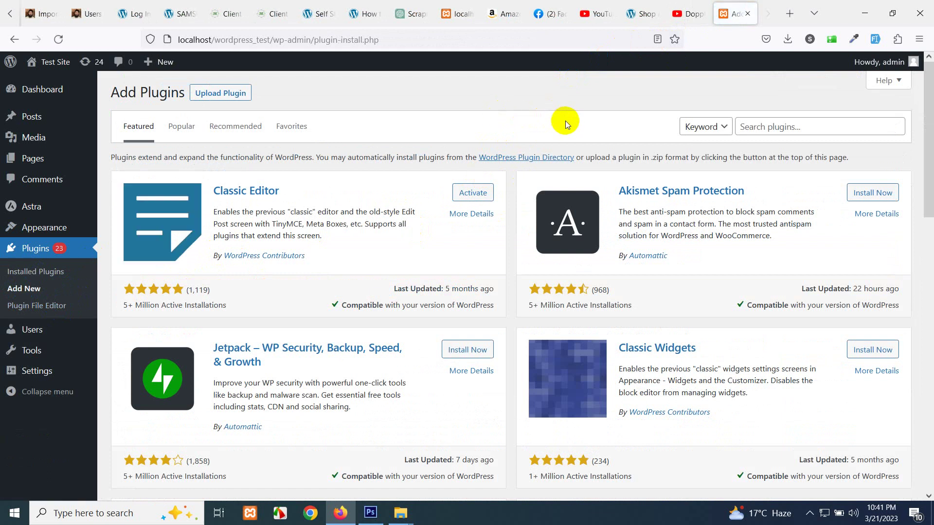
{"action": "left_click", "coordinate": [767, 132]}
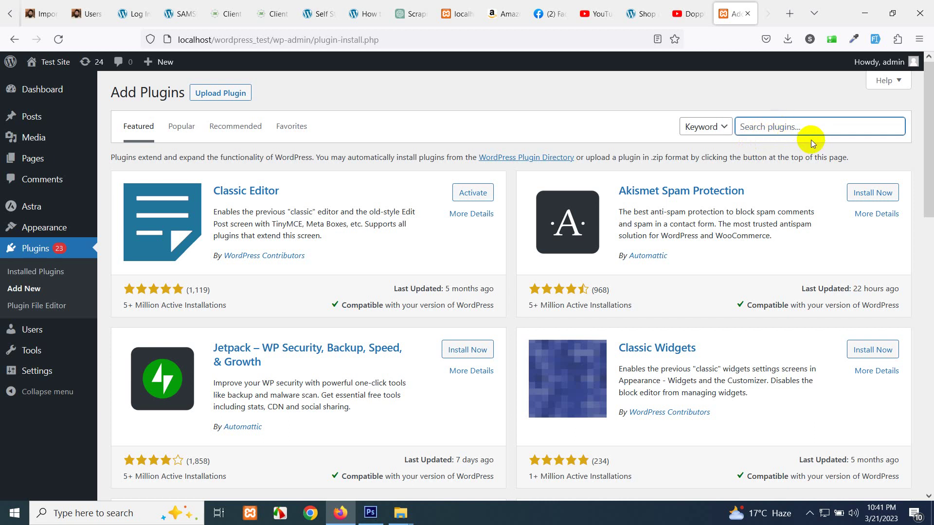
{"action": "type", "text": "cusom"}
{"action": "key", "text": "BackSpace"}
{"action": "key", "text": "BackSpace"}
{"action": "type", "text": "tom post type ui"}
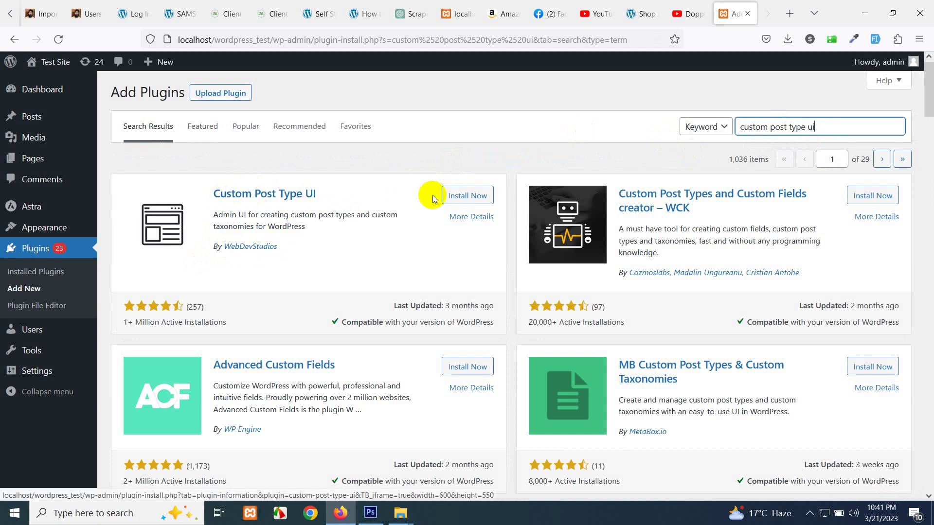
{"action": "left_click", "coordinate": [459, 198]}
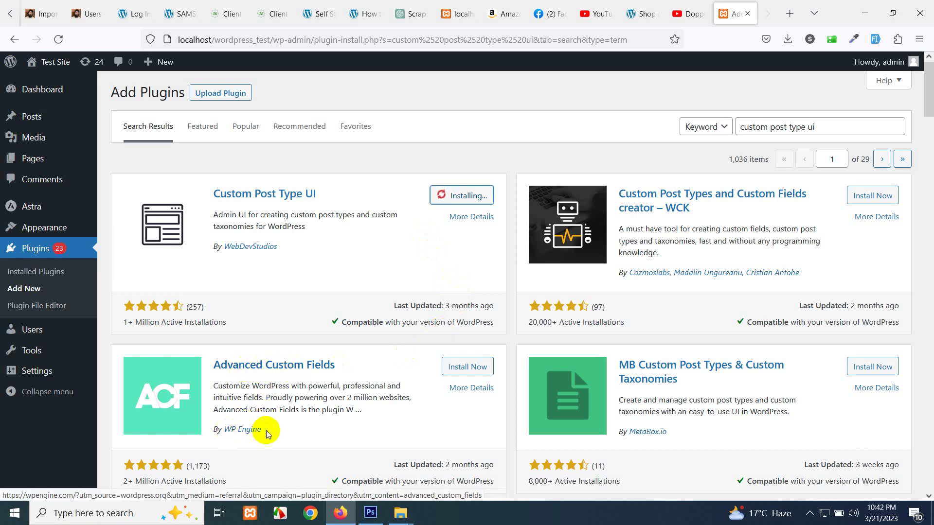
{"action": "left_click", "coordinate": [465, 368]}
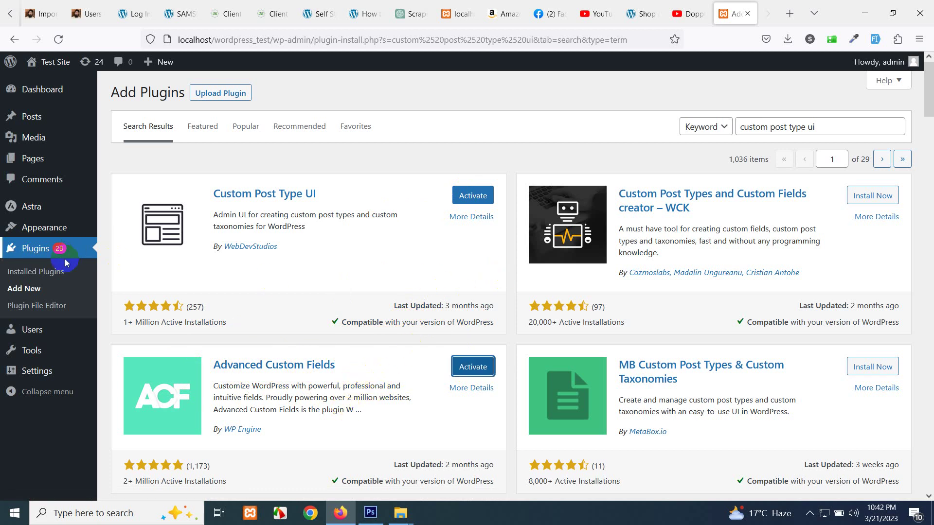
Activate the Advanced Custom Fields and Custom Post Type UI plugins together with a bulk action in the installed plugins list
{"action": "left_click", "coordinate": [35, 273]}
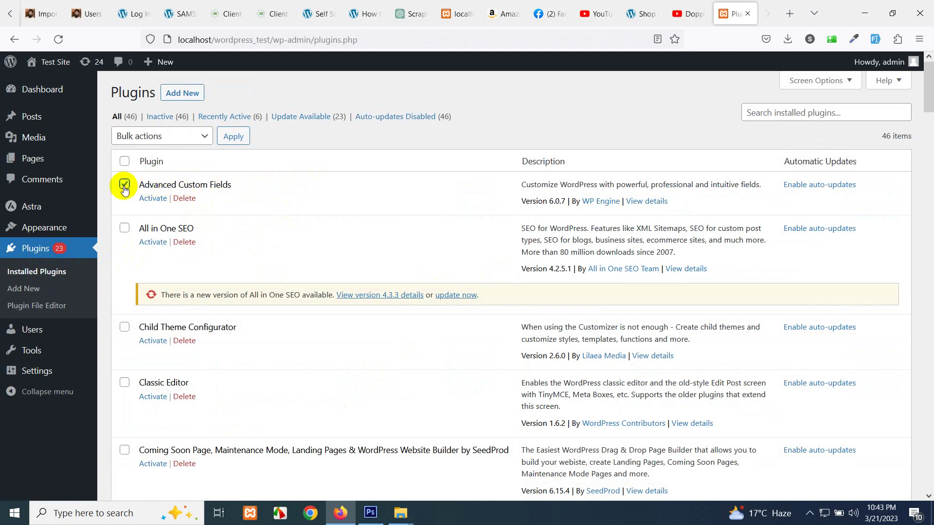
{"action": "scroll", "coordinate": [179, 317], "scroll_direction": "down", "scroll_amount": 8}
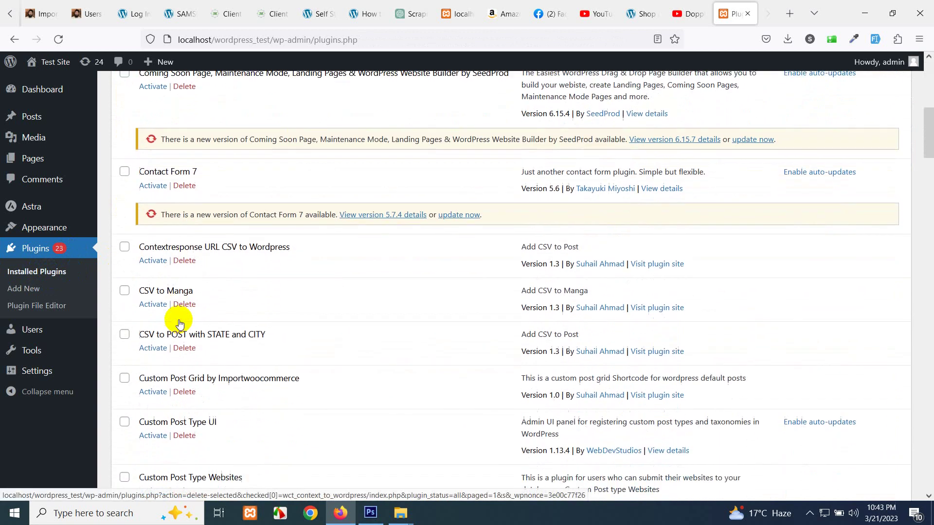
{"action": "scroll", "coordinate": [180, 324], "scroll_direction": "down", "scroll_amount": 3}
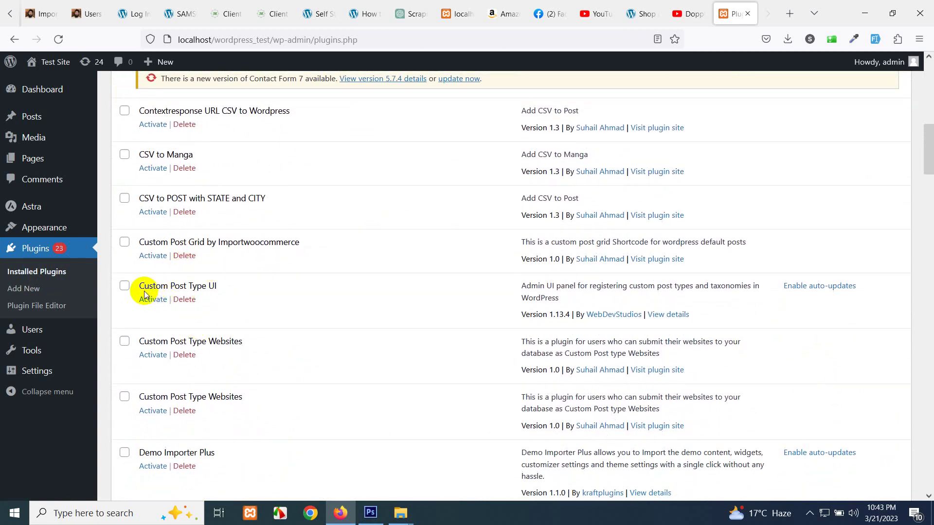
{"action": "left_click", "coordinate": [125, 286]}
{"action": "scroll", "coordinate": [183, 316], "scroll_direction": "up", "scroll_amount": 11}
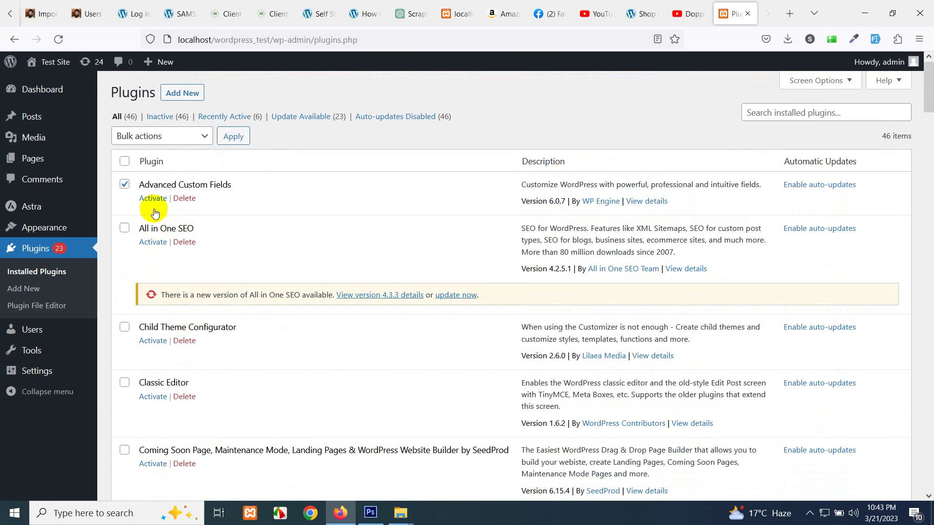
{"action": "left_click", "coordinate": [152, 138]}
{"action": "left_click", "coordinate": [144, 174]}
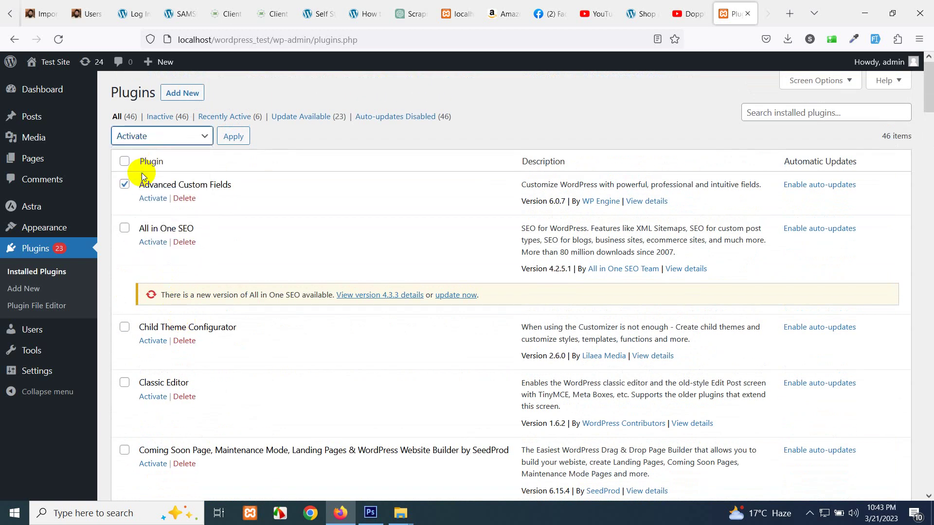
{"action": "left_click", "coordinate": [231, 139]}
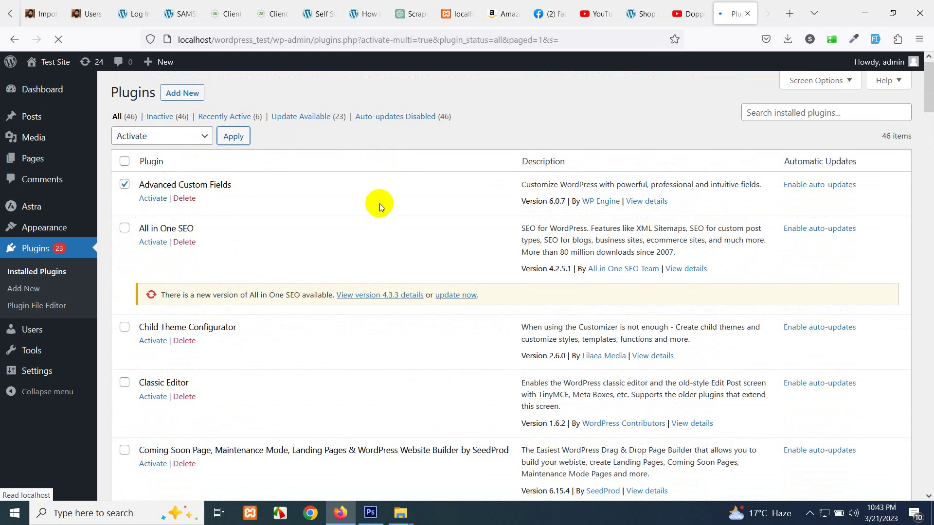
Open the CPT UI page for adding post types and enter "portfoio" as the new post type's slug
{"action": "mouse_move", "coordinate": [40, 404]}
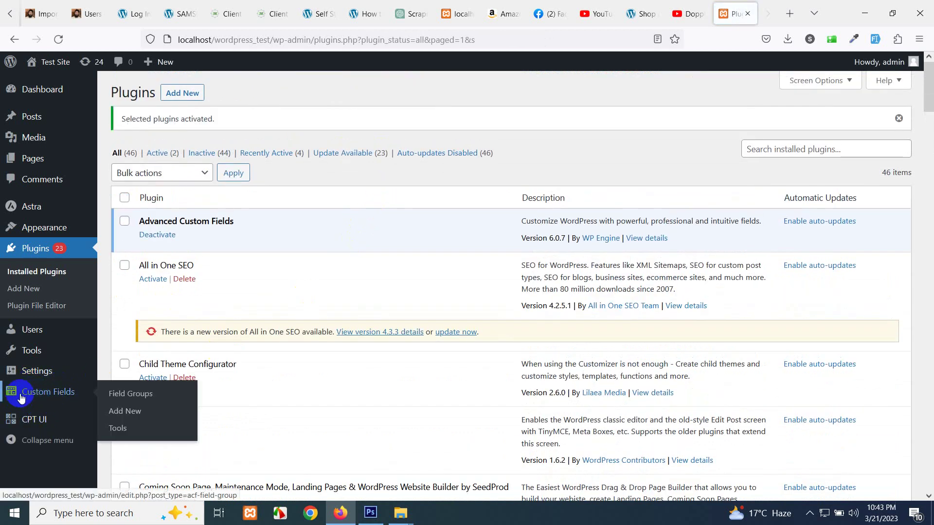
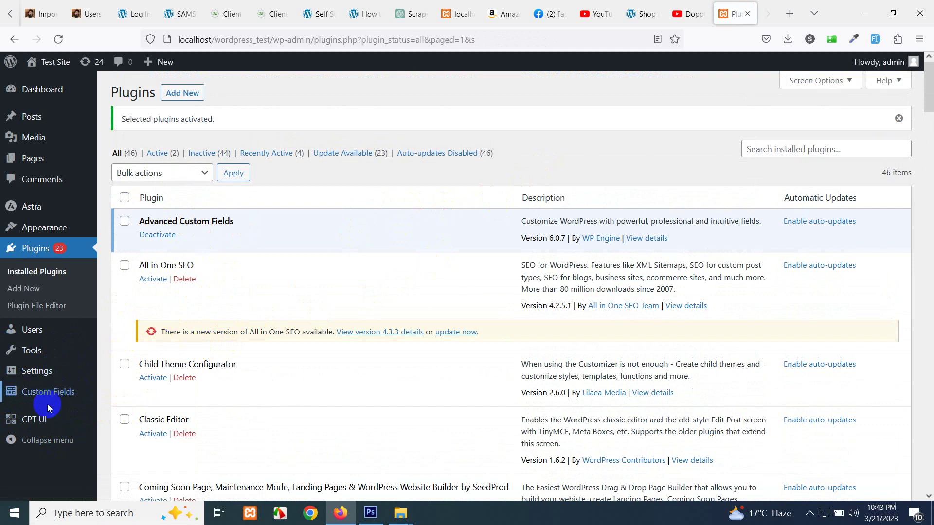
{"action": "left_click", "coordinate": [30, 424]}
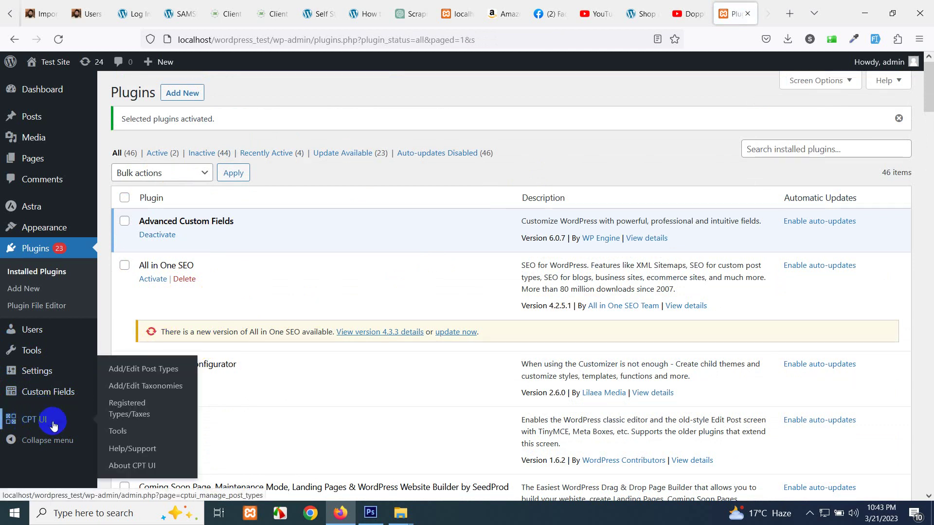
{"action": "left_click", "coordinate": [121, 372]}
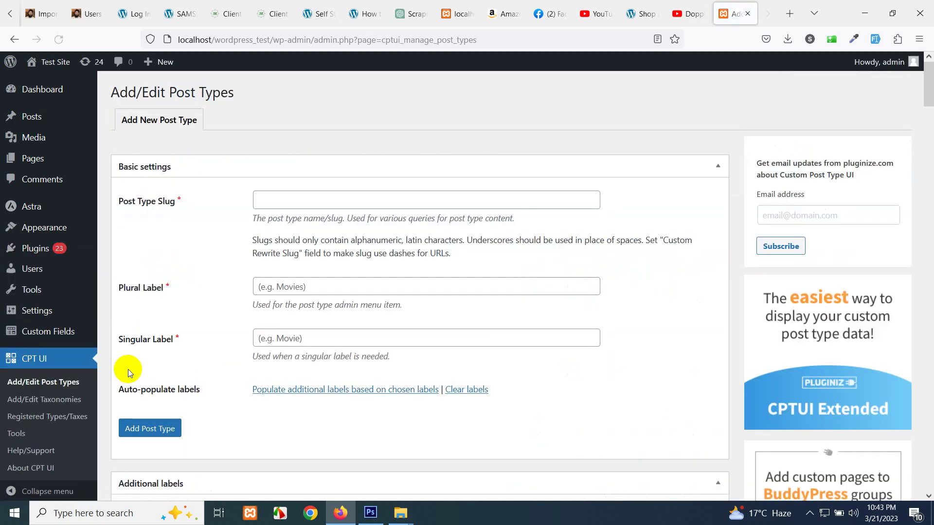
{"action": "left_click", "coordinate": [317, 199]}
{"action": "type", "text": "portfoio"}
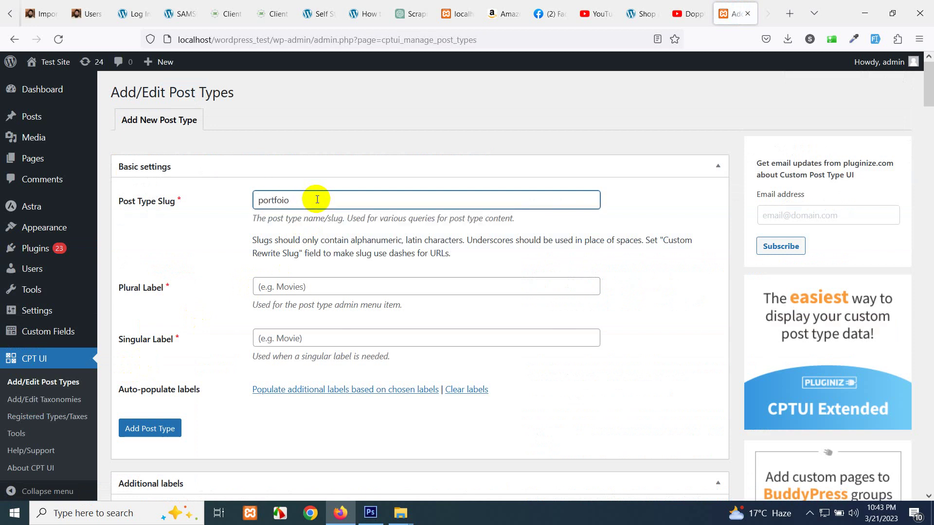
Set the new post type's plural label to "Portfolios" and its singular label to "Portfolio"
{"action": "left_click", "coordinate": [311, 290]}
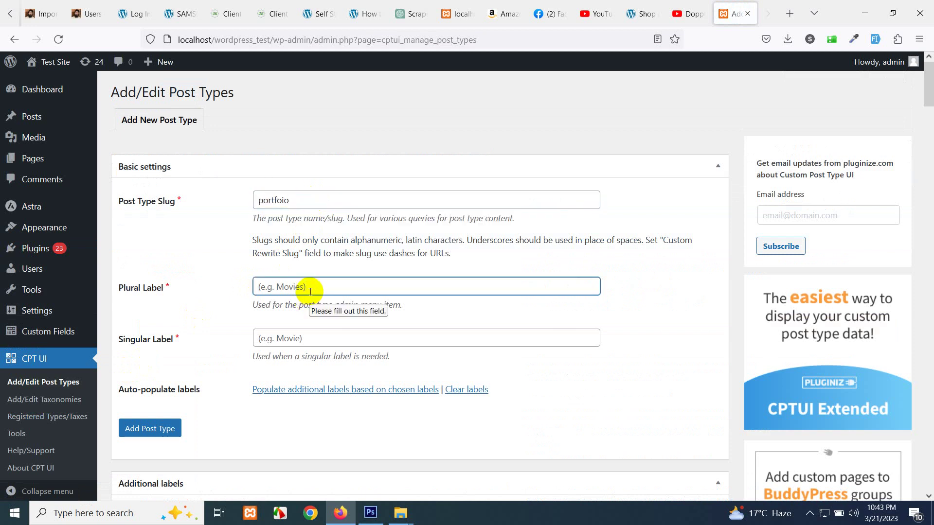
{"action": "type", "text": "po"}
{"action": "key", "text": "Down"}
{"action": "key", "text": "Tab"}
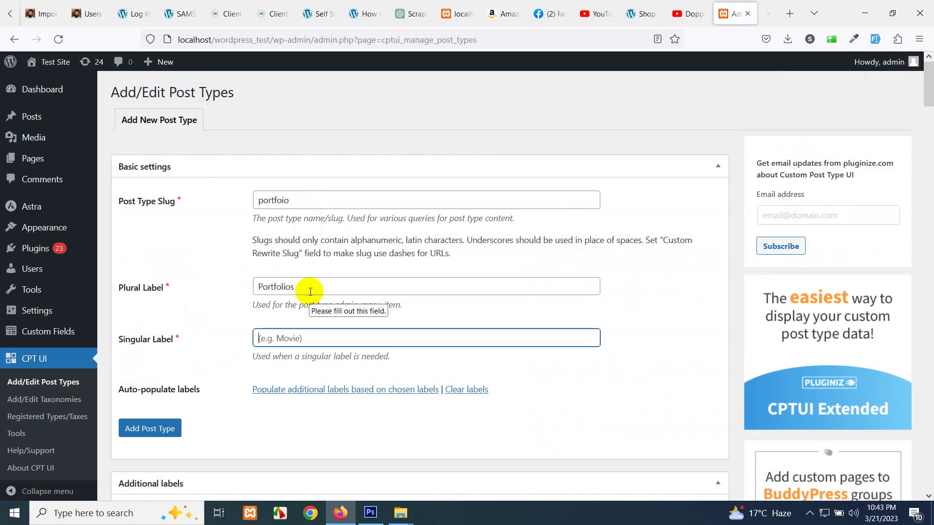
{"action": "left_click", "coordinate": [300, 339]}
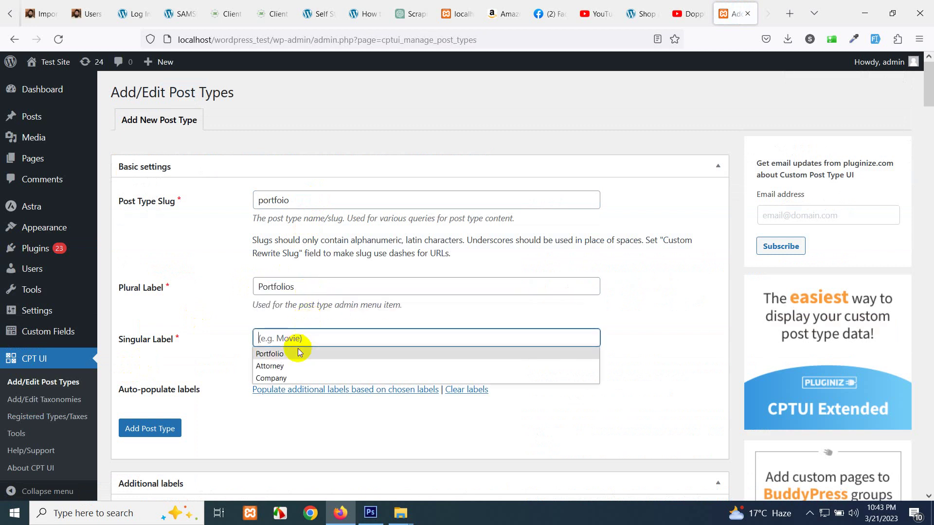
{"action": "left_click", "coordinate": [294, 352]}
Set the post type's menu name to "Portfolio" in the additional labels
{"action": "scroll", "coordinate": [291, 368], "scroll_direction": "down", "scroll_amount": 2}
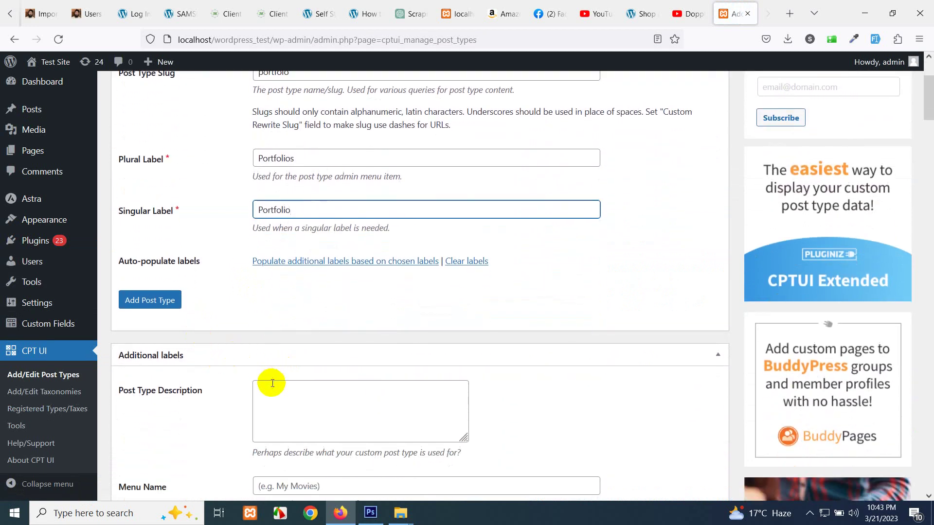
{"action": "scroll", "coordinate": [253, 360], "scroll_direction": "down", "scroll_amount": 2}
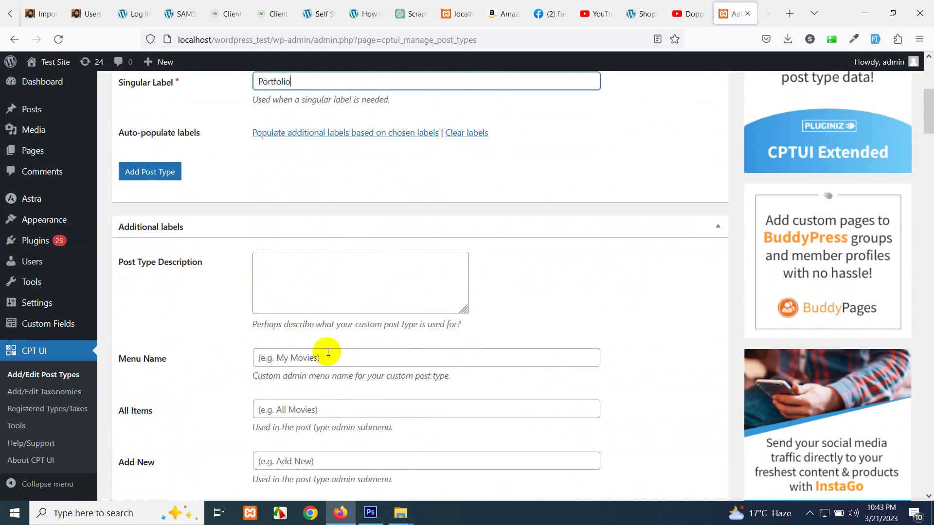
{"action": "left_click", "coordinate": [310, 357]}
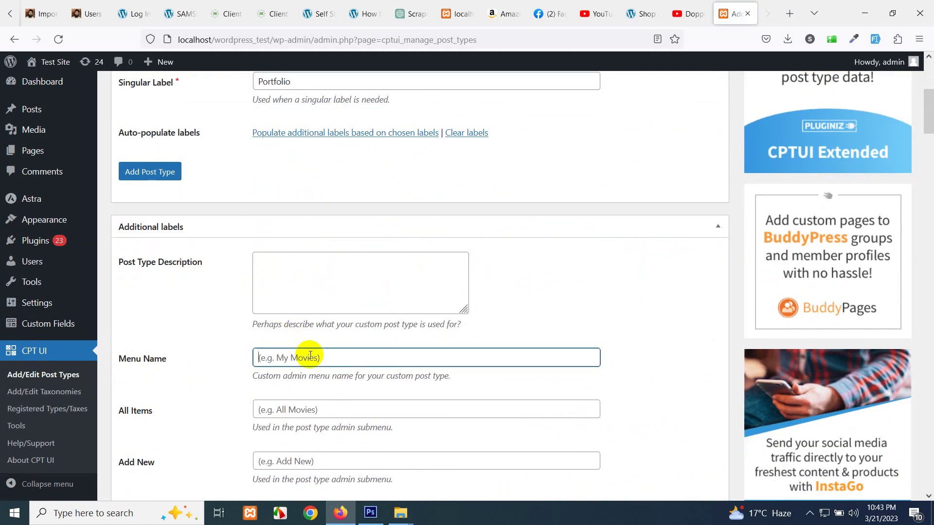
{"action": "type", "text": "Portfolio"}
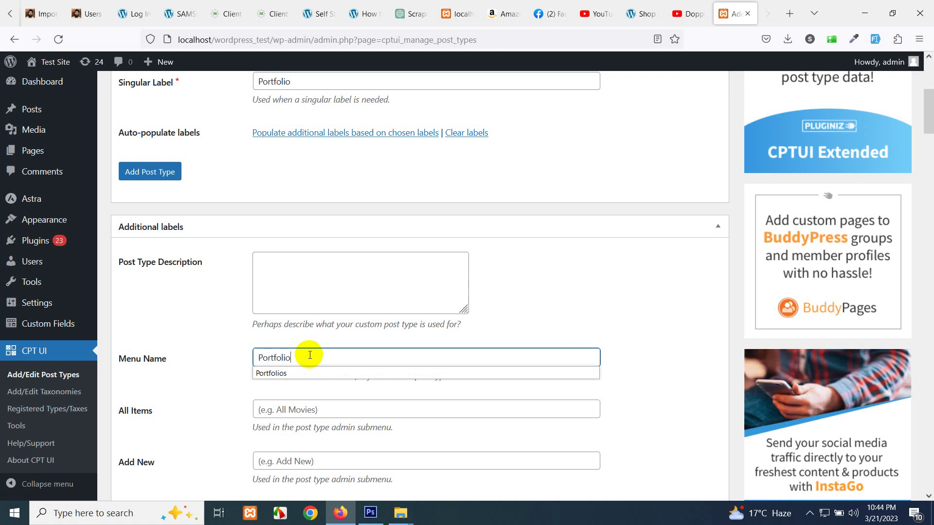
{"action": "left_click", "coordinate": [310, 410]}
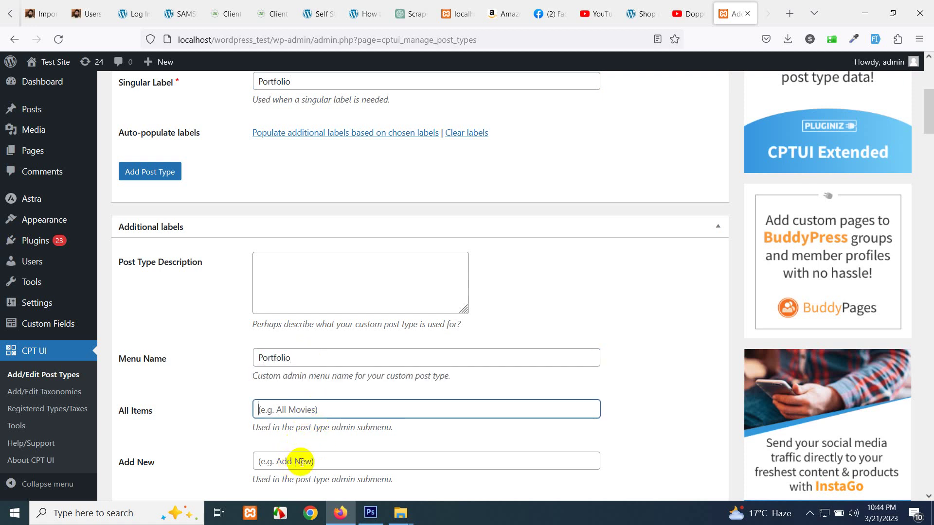
Examine the remaining additional labels and the post type's visibility and REST API settings
{"action": "scroll", "coordinate": [302, 462], "scroll_direction": "down", "scroll_amount": 4}
{"action": "scroll", "coordinate": [309, 403], "scroll_direction": "down", "scroll_amount": 3}
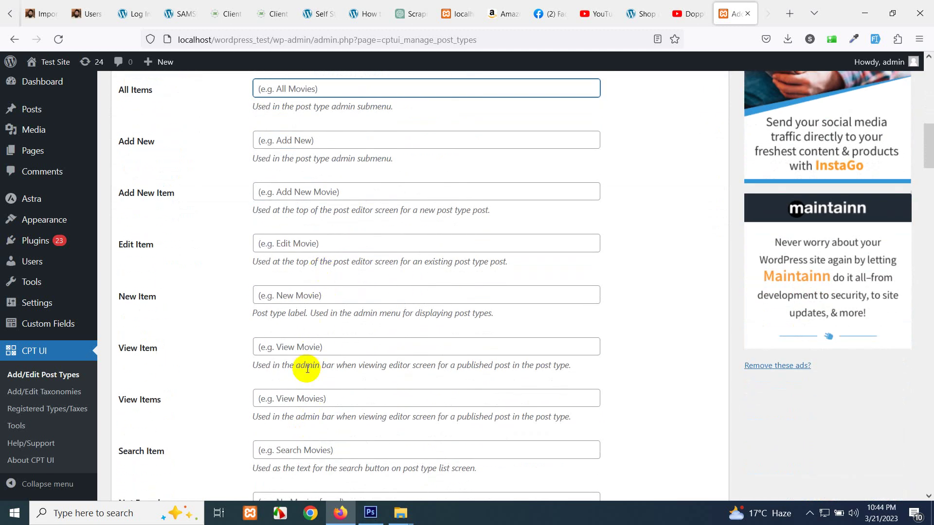
{"action": "scroll", "coordinate": [212, 425], "scroll_direction": "down", "scroll_amount": 4}
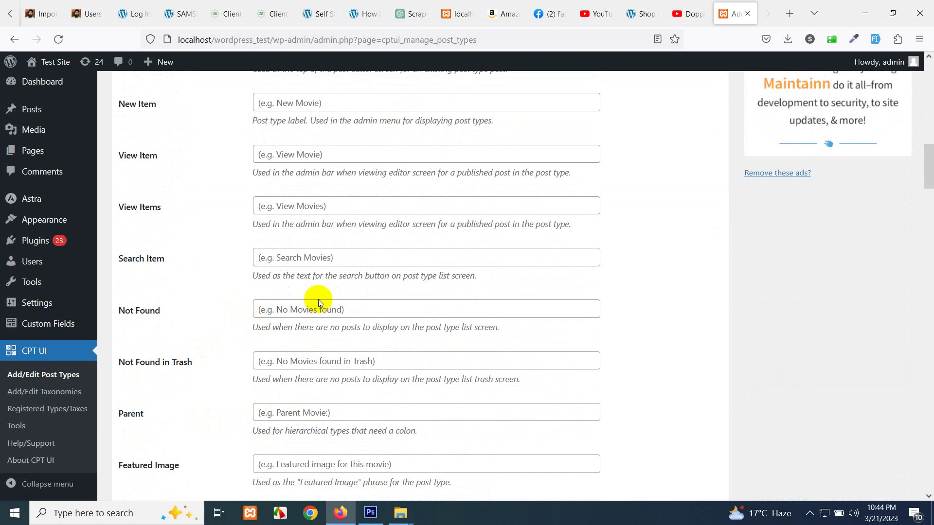
{"action": "scroll", "coordinate": [263, 350], "scroll_direction": "down", "scroll_amount": 3}
{"action": "scroll", "coordinate": [340, 350], "scroll_direction": "down", "scroll_amount": 1}
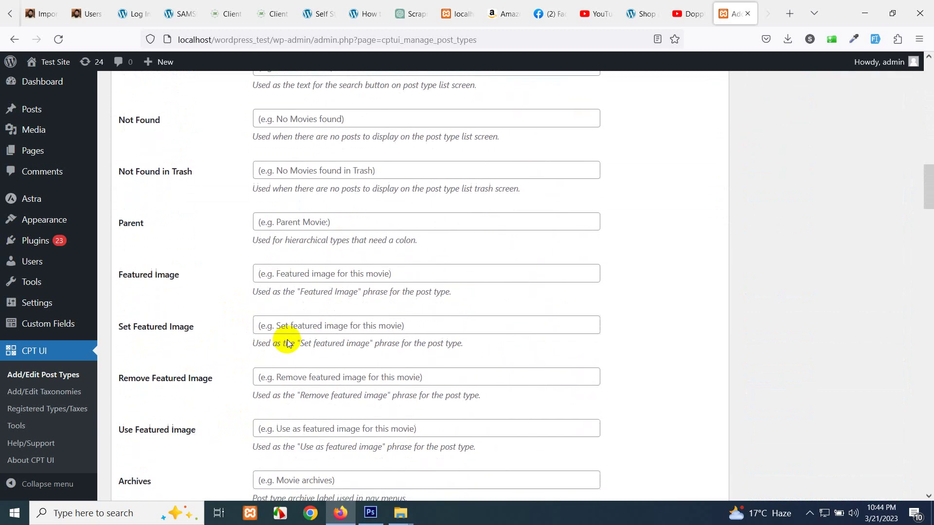
{"action": "scroll", "coordinate": [330, 356], "scroll_direction": "down", "scroll_amount": 14}
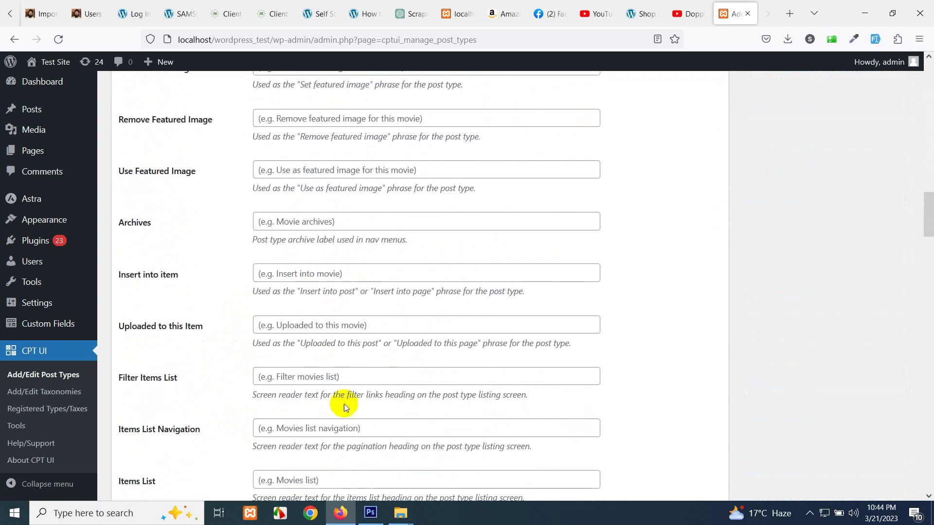
{"action": "scroll", "coordinate": [359, 410], "scroll_direction": "down", "scroll_amount": 10}
{"action": "scroll", "coordinate": [352, 391], "scroll_direction": "up", "scroll_amount": 3}
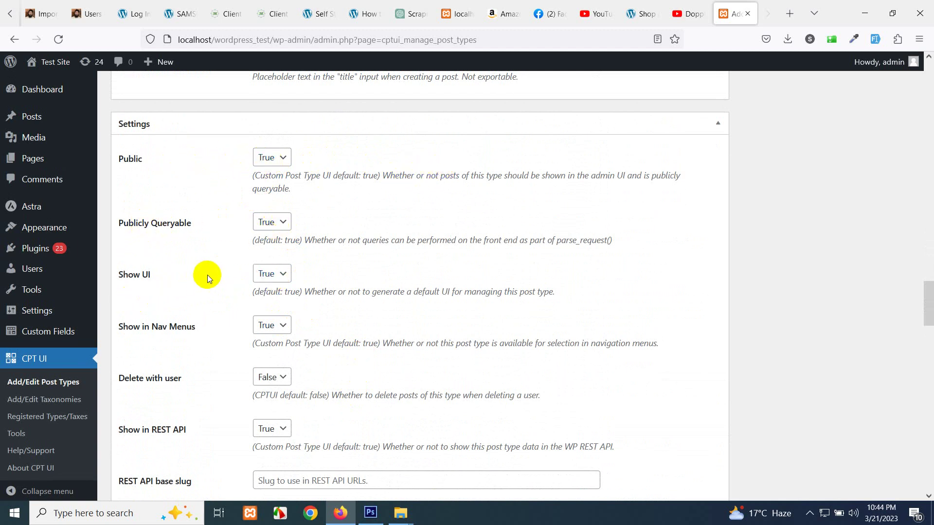
{"action": "scroll", "coordinate": [277, 280], "scroll_direction": "down", "scroll_amount": 4}
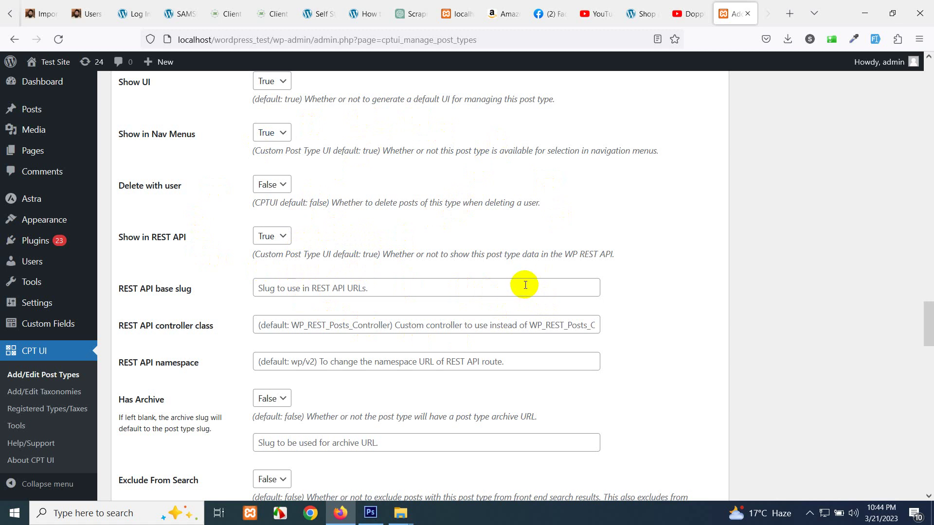
{"action": "left_click", "coordinate": [283, 241]}
{"action": "left_click", "coordinate": [282, 241]}
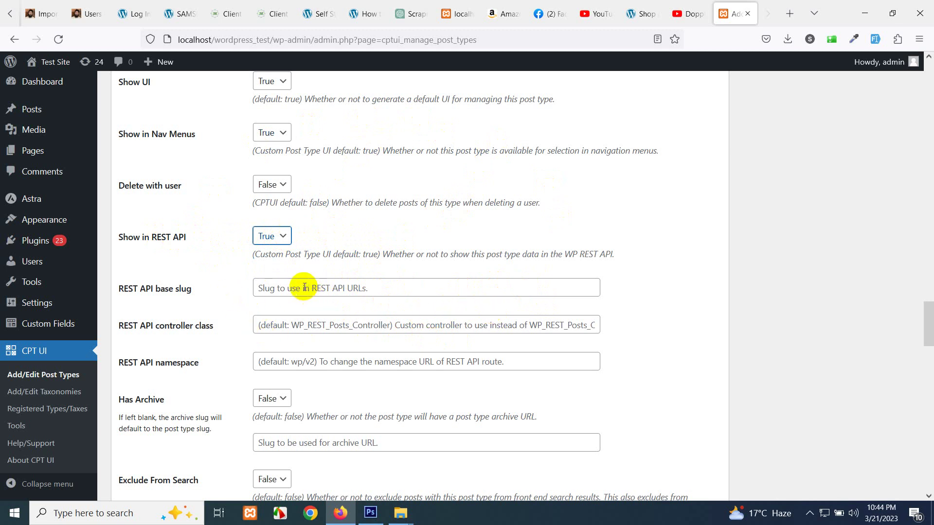
{"action": "left_click", "coordinate": [295, 325]}
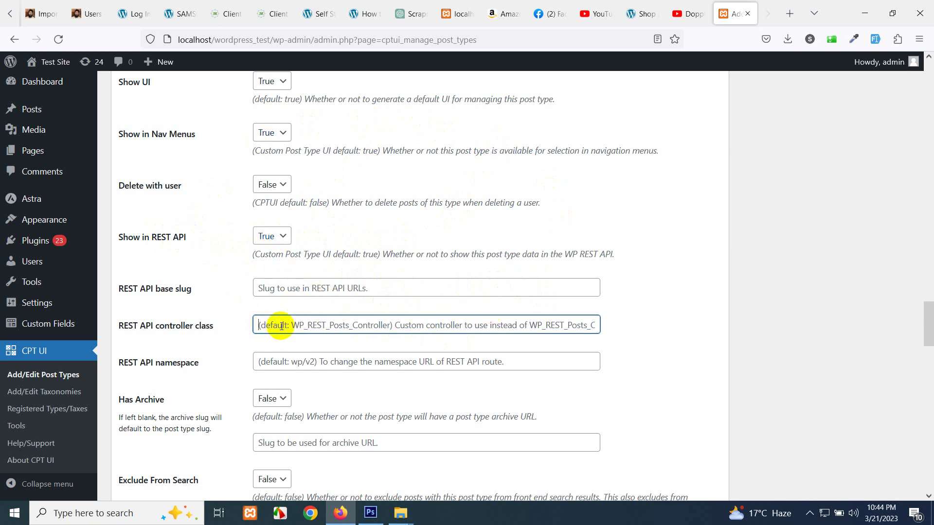
{"action": "left_click", "coordinate": [300, 287]}
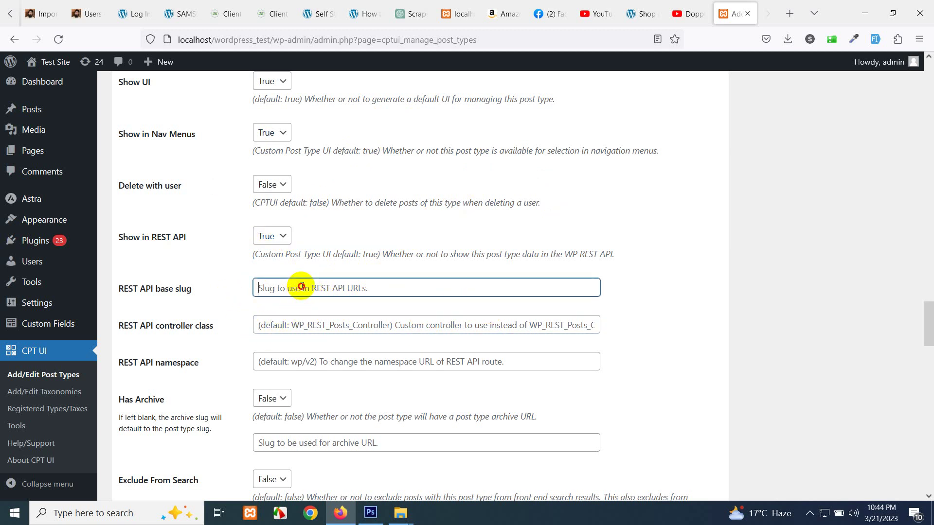
Set the post type's Has Archive option to True
{"action": "scroll", "coordinate": [339, 372], "scroll_direction": "down", "scroll_amount": 3}
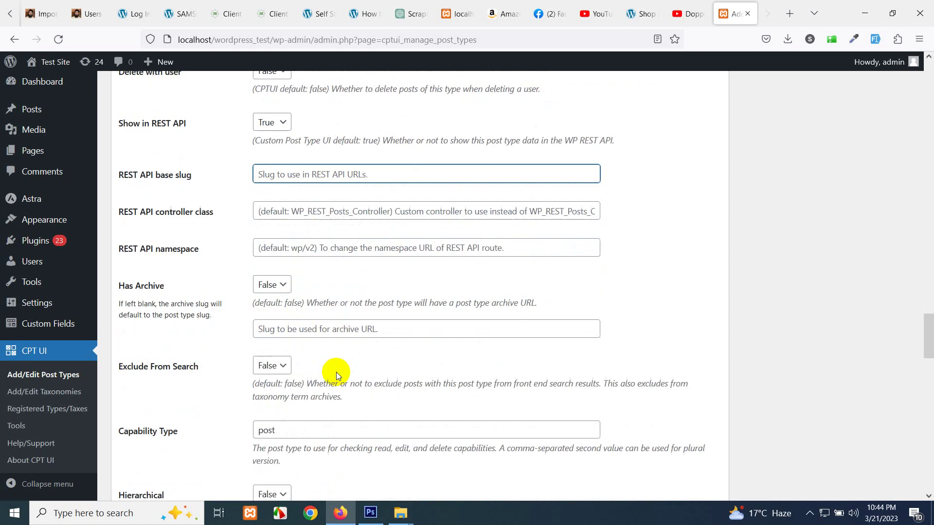
{"action": "left_click", "coordinate": [280, 269]}
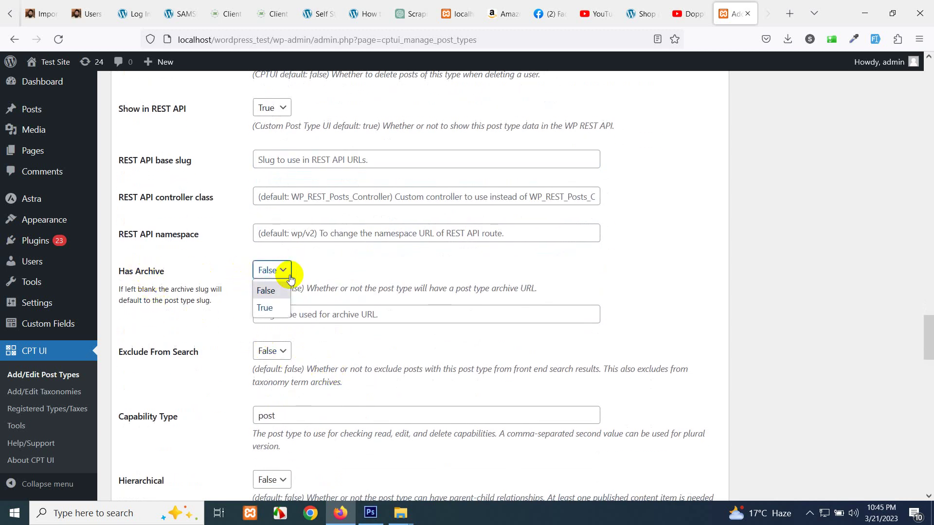
{"action": "left_click", "coordinate": [273, 308]}
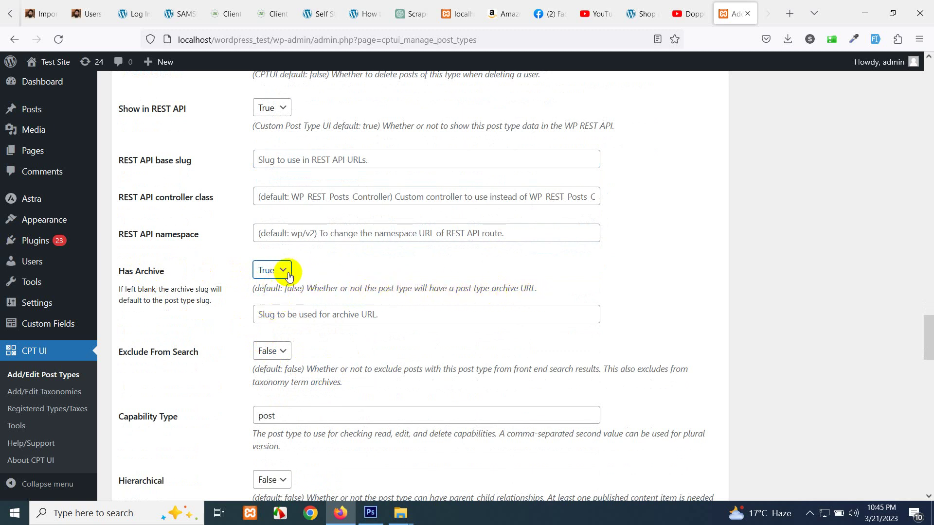
Set the post type's Can Export option to True, keeping Hierarchical at False
{"action": "scroll", "coordinate": [218, 355], "scroll_direction": "down", "scroll_amount": 4}
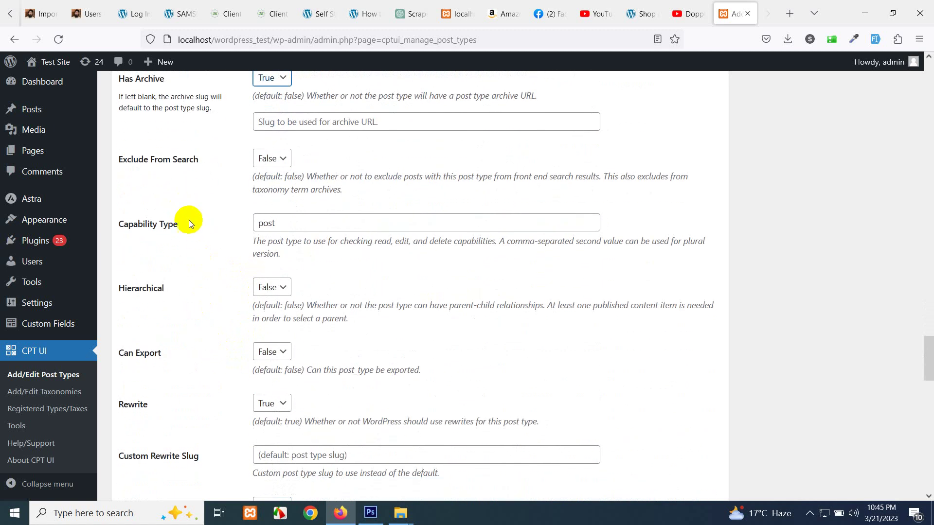
{"action": "scroll", "coordinate": [285, 208], "scroll_direction": "up", "scroll_amount": 3}
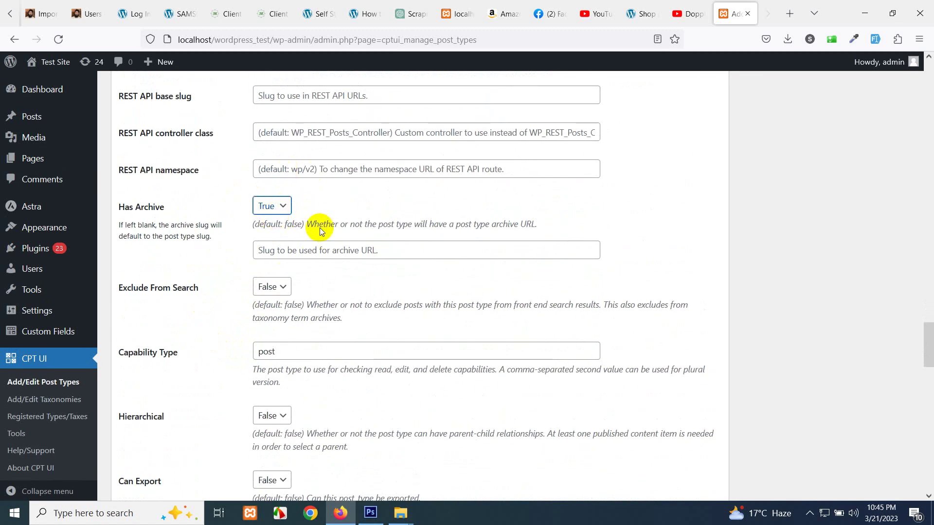
{"action": "scroll", "coordinate": [177, 392], "scroll_direction": "down", "scroll_amount": 5}
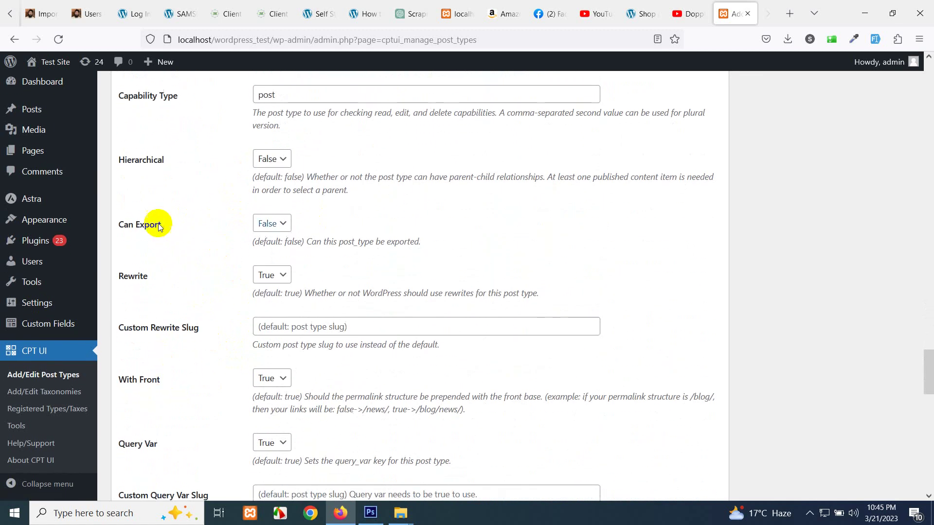
{"action": "left_click", "coordinate": [272, 160]}
{"action": "left_click", "coordinate": [270, 158]}
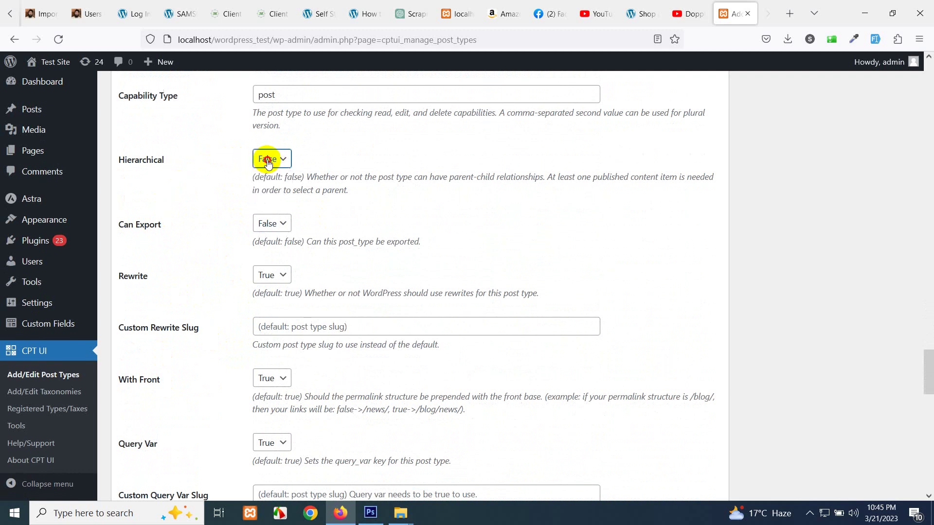
{"action": "scroll", "coordinate": [180, 341], "scroll_direction": "down", "scroll_amount": 3}
{"action": "scroll", "coordinate": [197, 270], "scroll_direction": "up", "scroll_amount": 2}
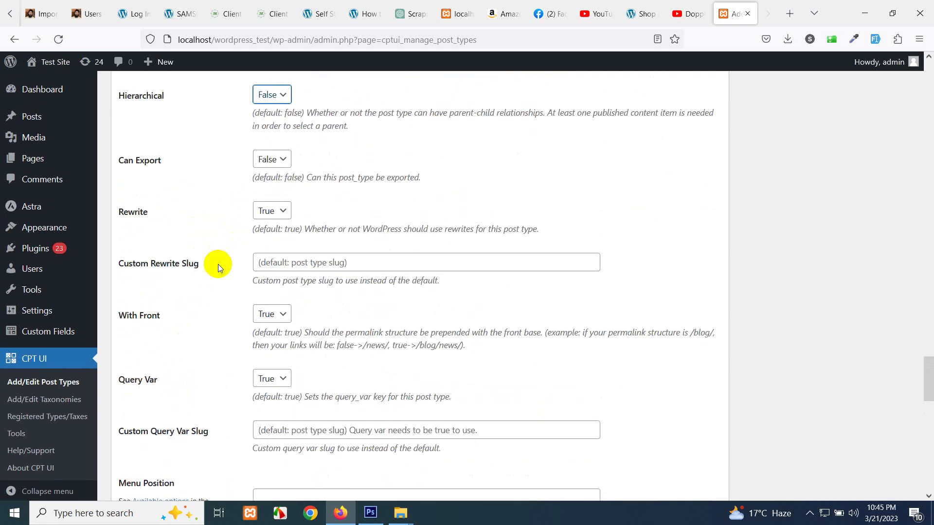
{"action": "left_click", "coordinate": [265, 159]}
{"action": "left_click", "coordinate": [267, 194]}
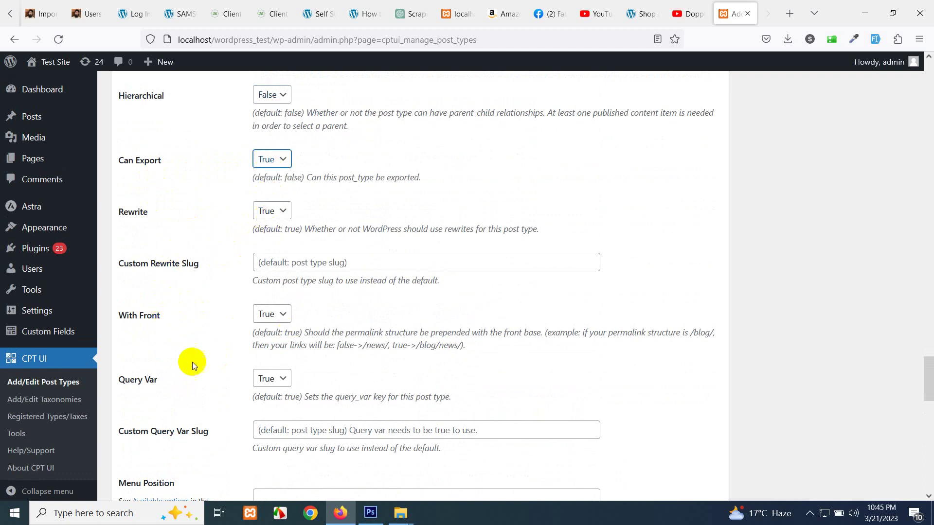
Enable Custom Fields and Revisions support for the post type and add it to the site
{"action": "scroll", "coordinate": [210, 387], "scroll_direction": "down", "scroll_amount": 15}
{"action": "scroll", "coordinate": [211, 387], "scroll_direction": "up", "scroll_amount": 4}
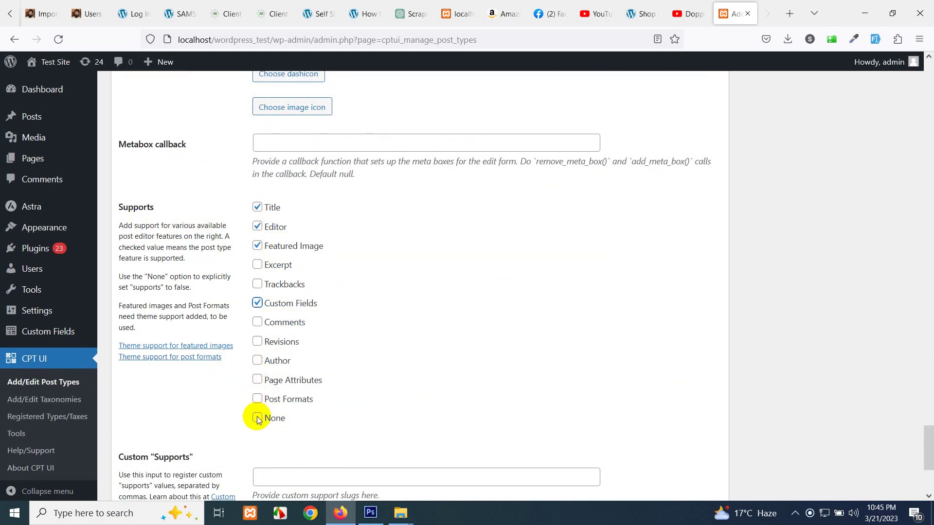
{"action": "left_click", "coordinate": [257, 322]}
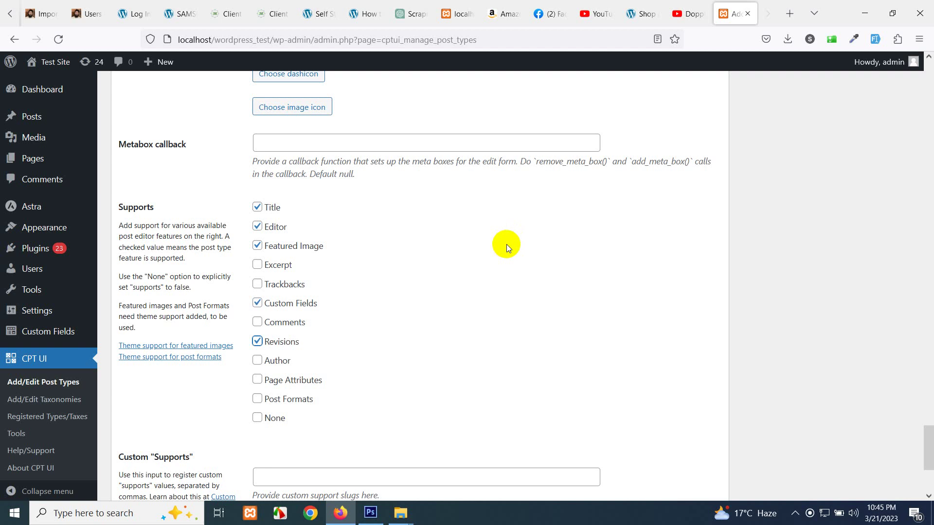
{"action": "scroll", "coordinate": [503, 250], "scroll_direction": "down", "scroll_amount": 4}
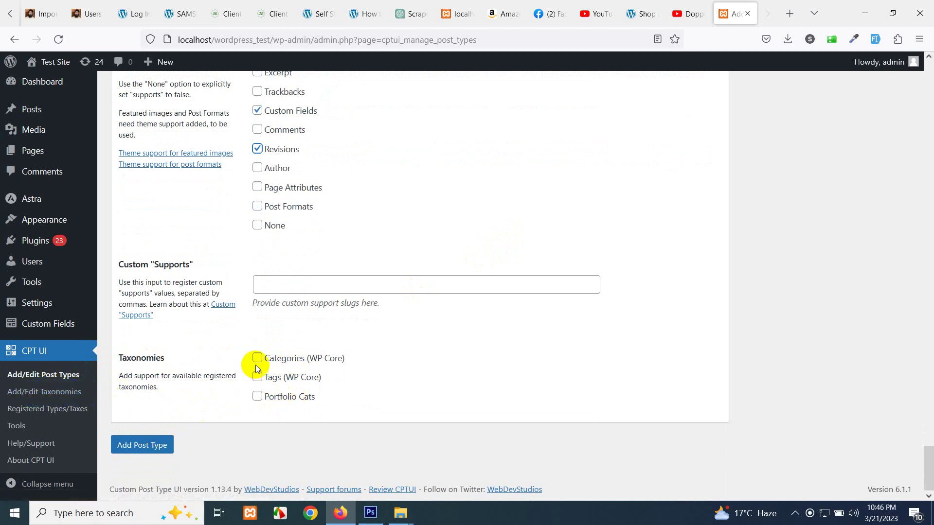
{"action": "left_click", "coordinate": [139, 450]}
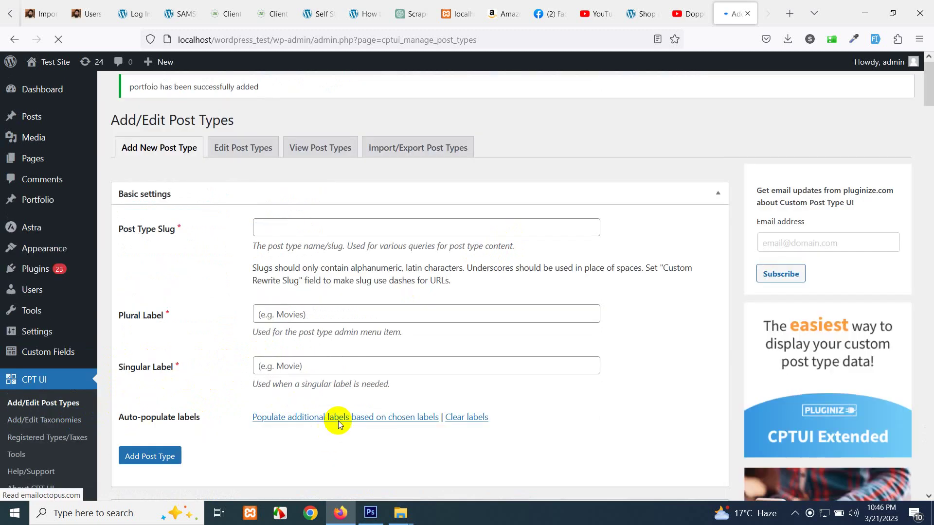
Open the saved Portfolios post type for editing and review its basic settings and additional labels
{"action": "left_click", "coordinate": [240, 157]}
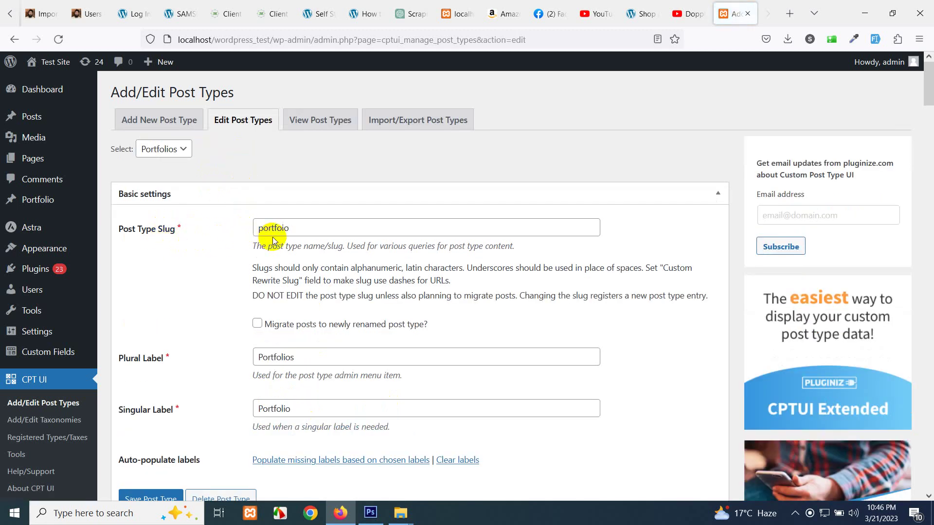
{"action": "left_click", "coordinate": [264, 195]}
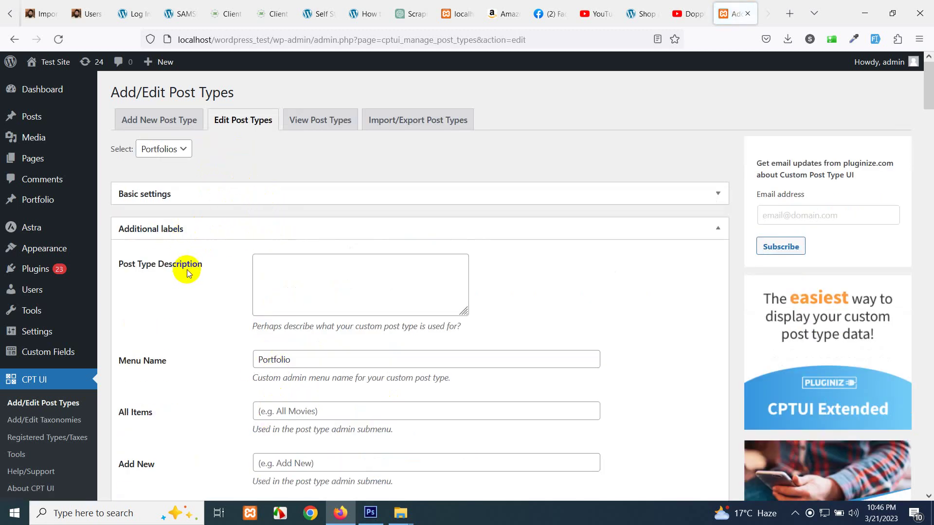
{"action": "left_click", "coordinate": [223, 195]}
{"action": "scroll", "coordinate": [112, 315], "scroll_direction": "down", "scroll_amount": 4}
Attach the existing Portfolio Cats taxonomy to the Portfolios post type and save the taxonomy
{"action": "left_click", "coordinate": [27, 375]}
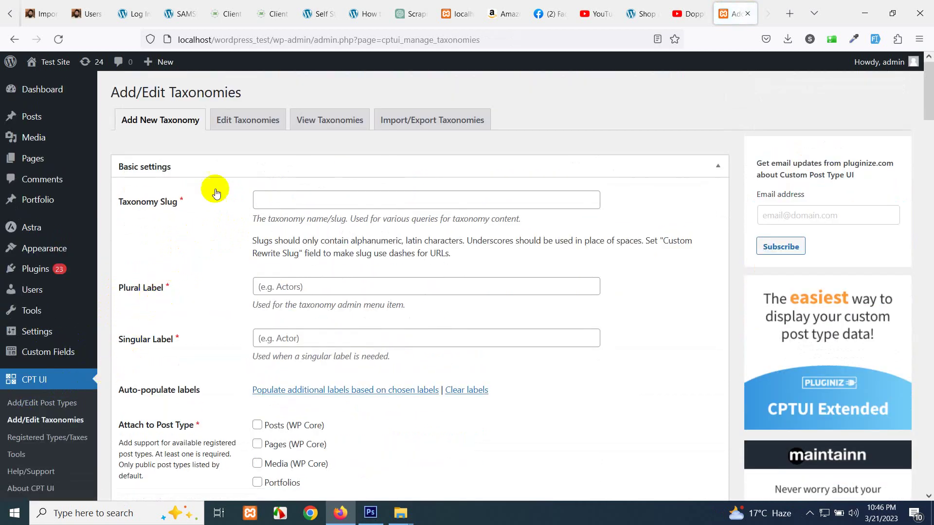
{"action": "left_click", "coordinate": [247, 119]}
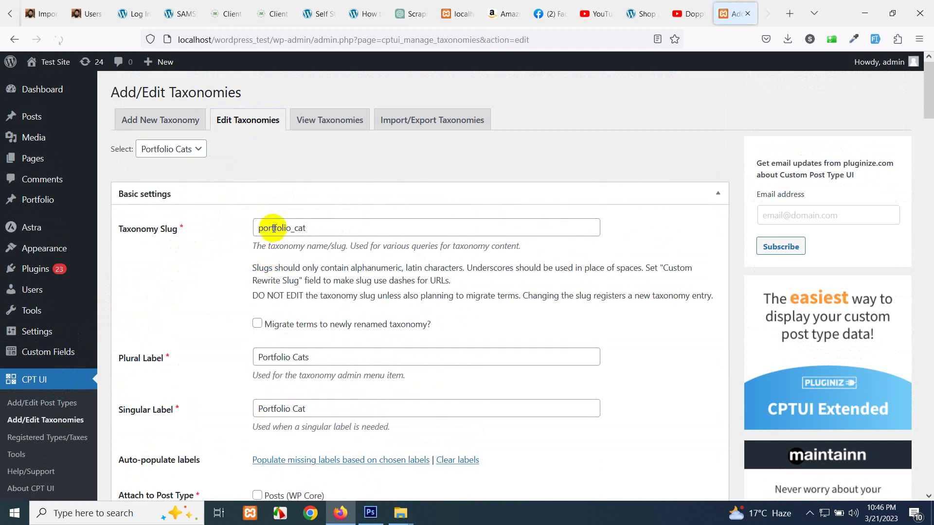
{"action": "scroll", "coordinate": [327, 303], "scroll_direction": "down", "scroll_amount": 3}
{"action": "scroll", "coordinate": [327, 303], "scroll_direction": "up", "scroll_amount": 3}
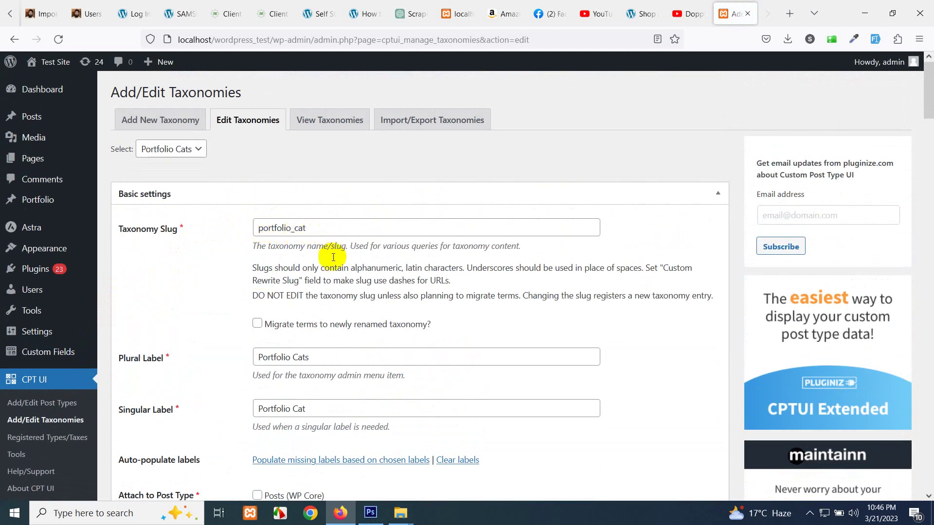
{"action": "scroll", "coordinate": [287, 344], "scroll_direction": "down", "scroll_amount": 5}
{"action": "scroll", "coordinate": [260, 334], "scroll_direction": "down", "scroll_amount": 5}
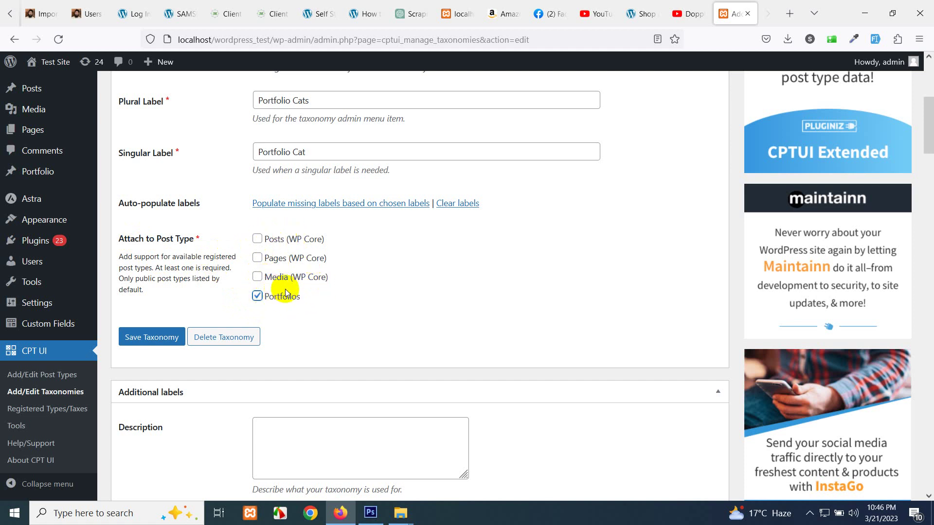
{"action": "mouse_move", "coordinate": [42, 176]}
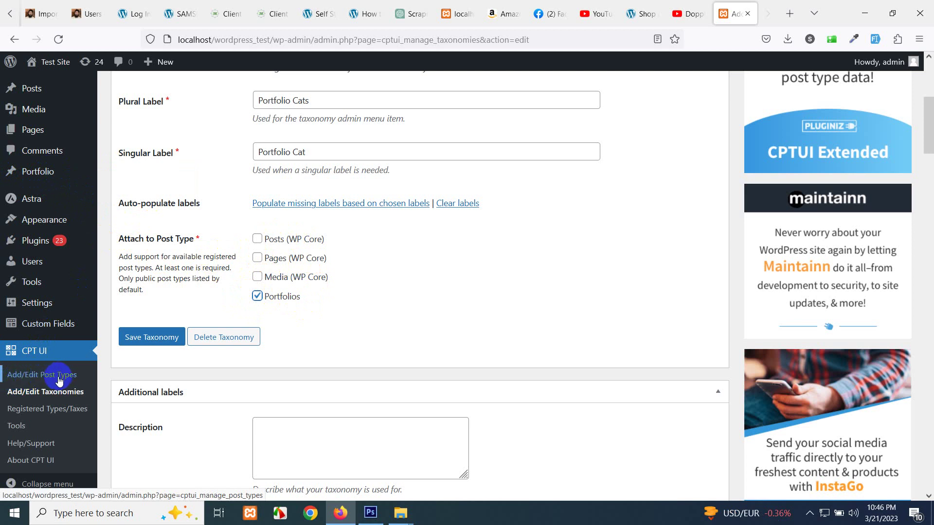
{"action": "mouse_move", "coordinate": [30, 176]}
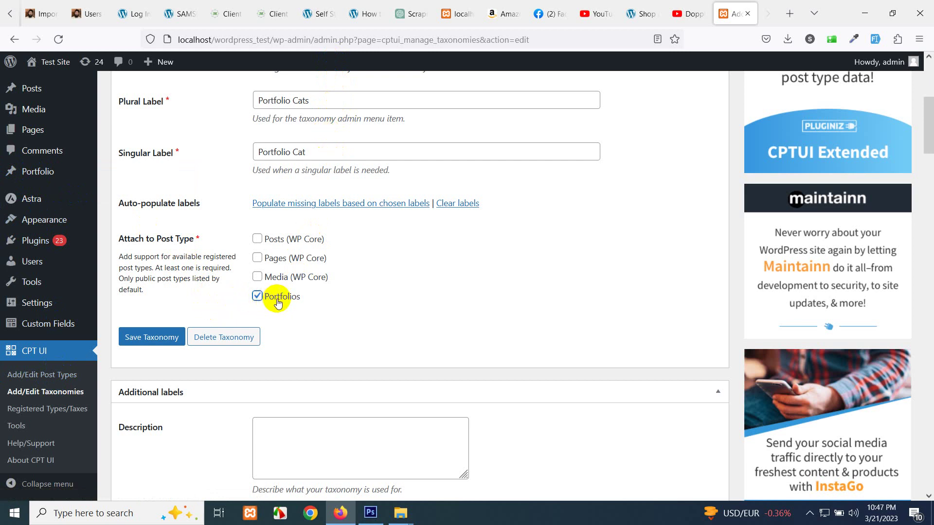
{"action": "left_click", "coordinate": [150, 336]}
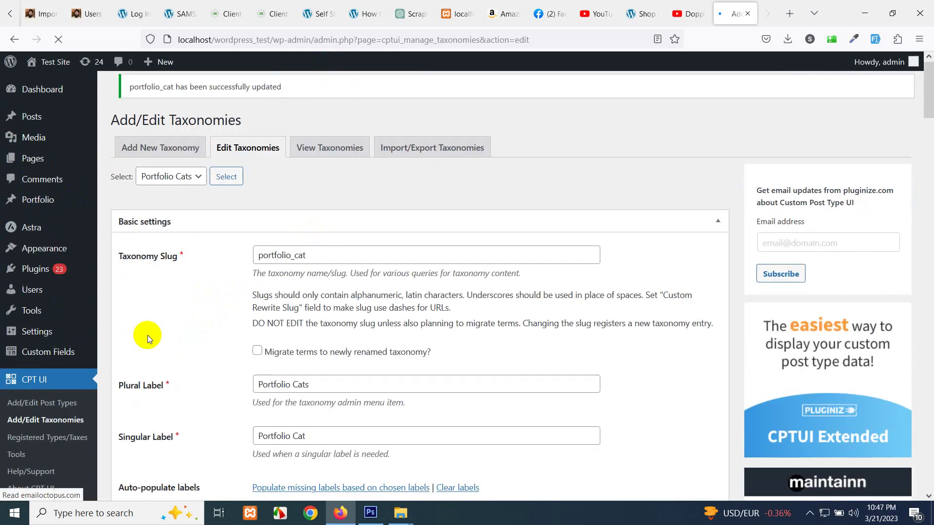
Start a new custom field group in Advanced Custom Fields
{"action": "mouse_move", "coordinate": [40, 202]}
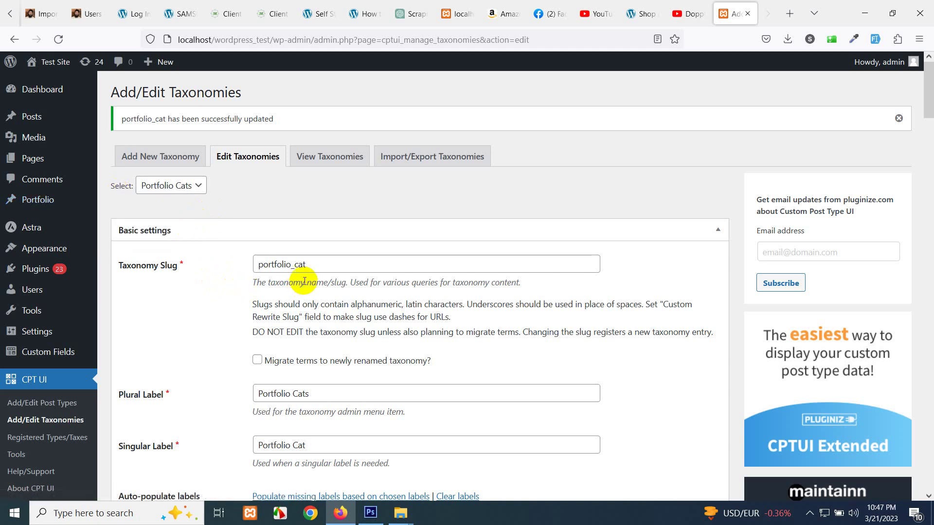
{"action": "left_click", "coordinate": [51, 402]}
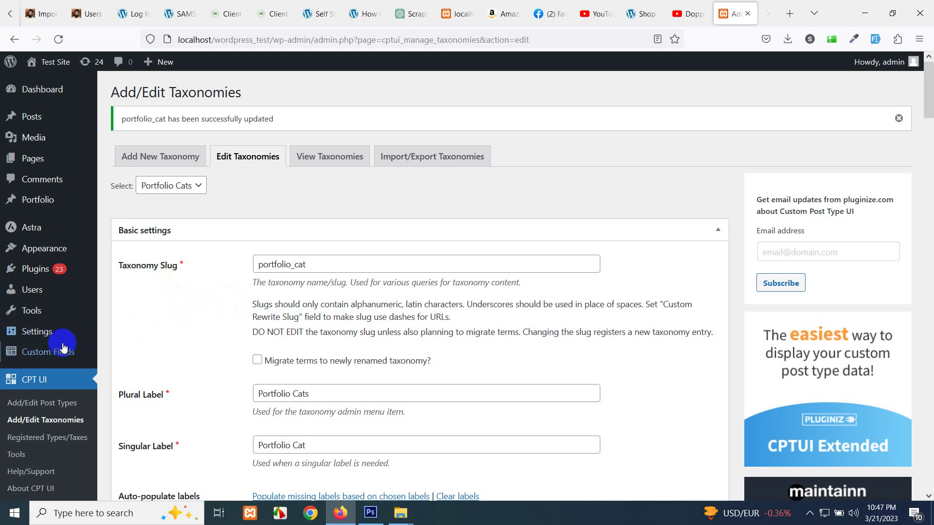
{"action": "mouse_move", "coordinate": [41, 353]}
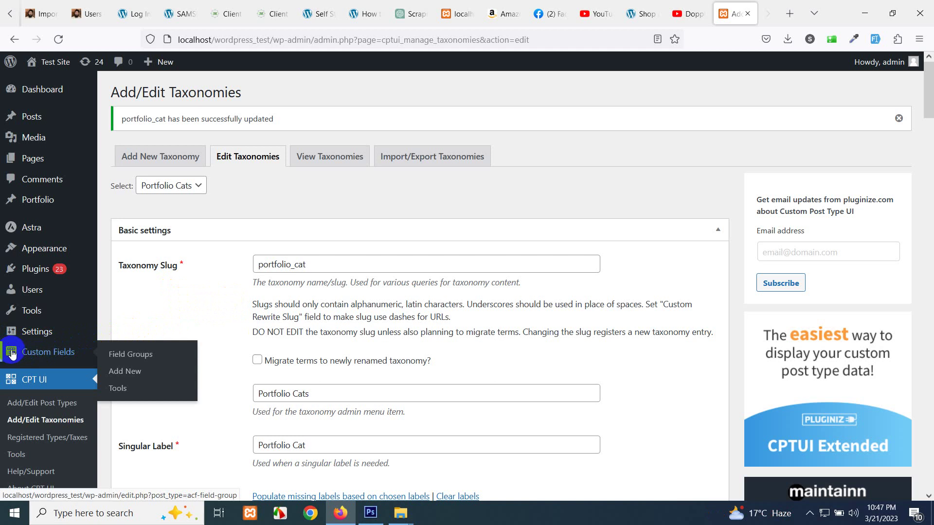
{"action": "left_click", "coordinate": [121, 374]}
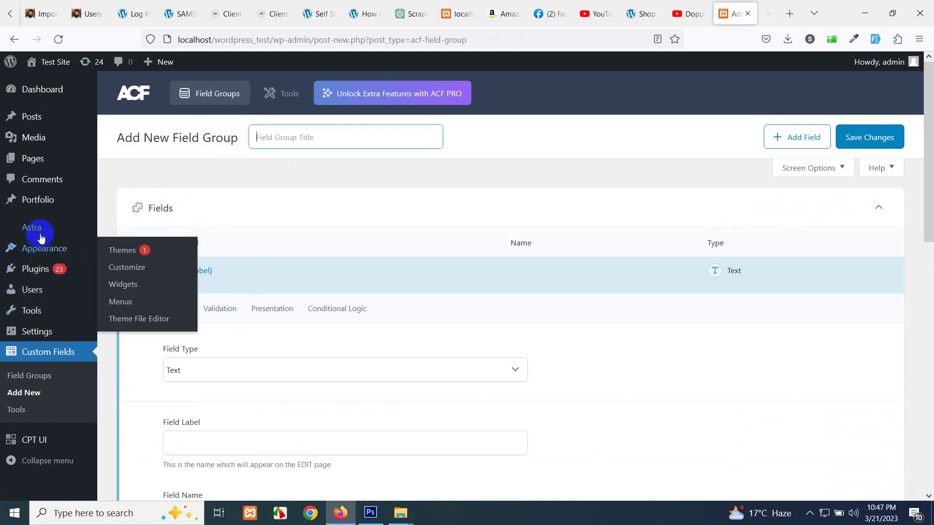
Open a new portfolio entry in a separate tab and examine its category and featured image settings
{"action": "right_click", "coordinate": [122, 222]}
{"action": "left_click", "coordinate": [130, 233]}
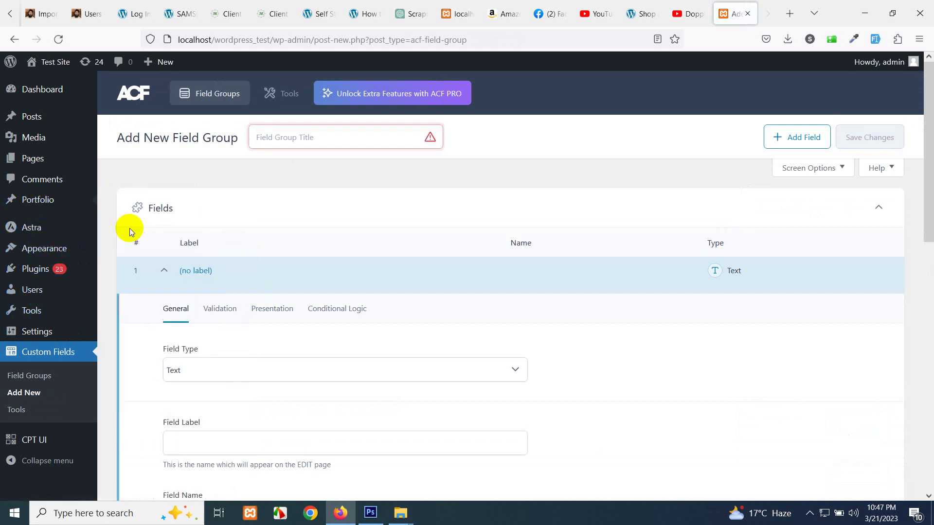
{"action": "left_click", "coordinate": [736, 13]}
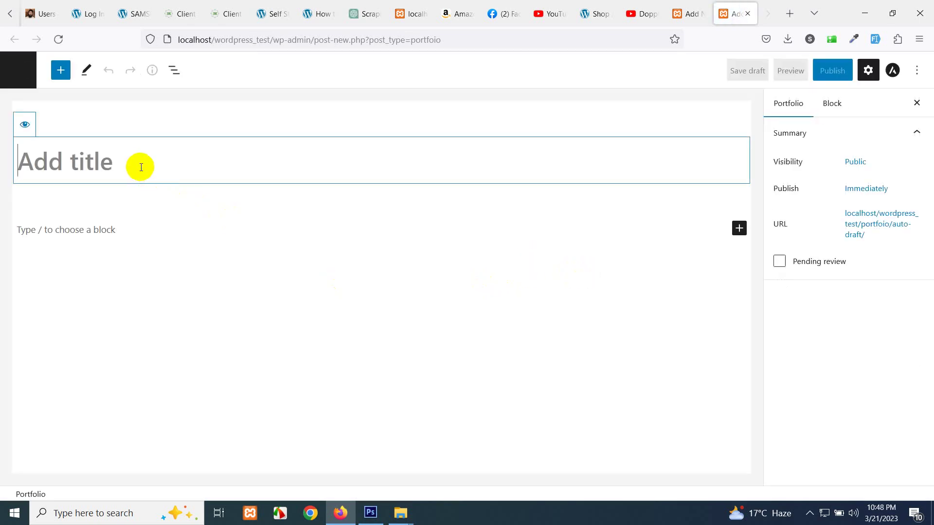
{"action": "left_click", "coordinate": [131, 231]}
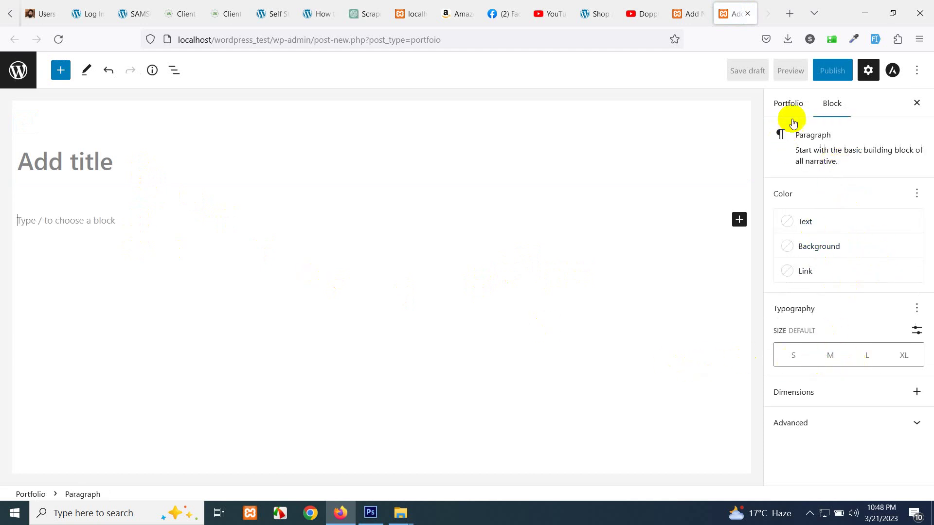
{"action": "left_click", "coordinate": [789, 104]}
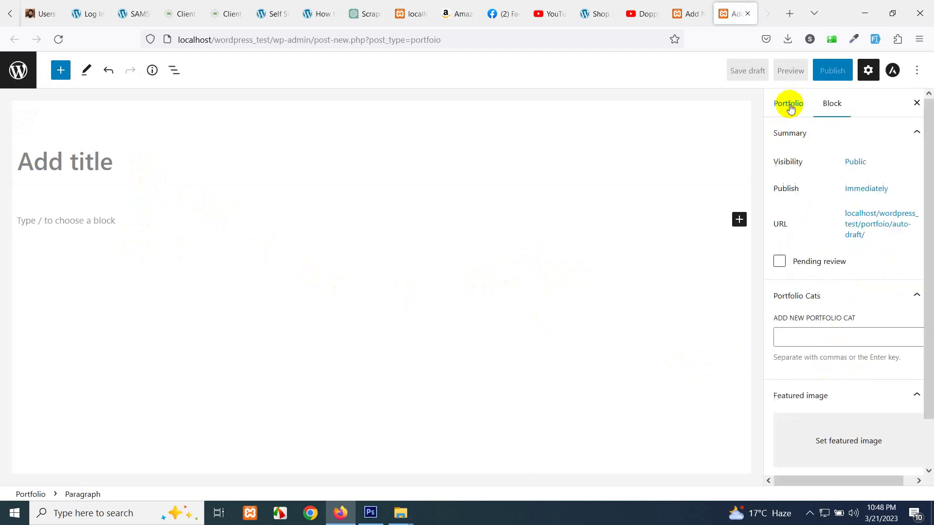
{"action": "scroll", "coordinate": [821, 278], "scroll_direction": "down", "scroll_amount": 2}
{"action": "left_click", "coordinate": [814, 282]}
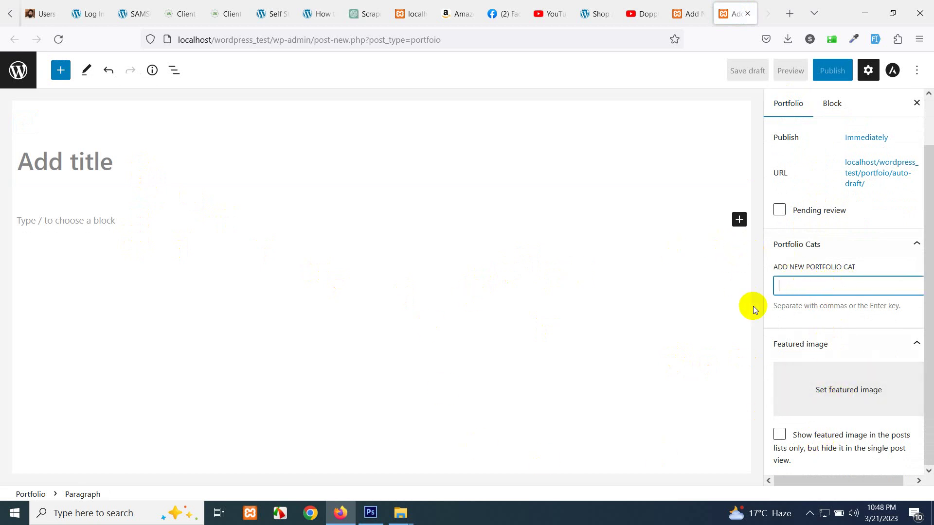
Return to the new field group and title it "portfolio fields"
{"action": "left_click", "coordinate": [691, 10]}
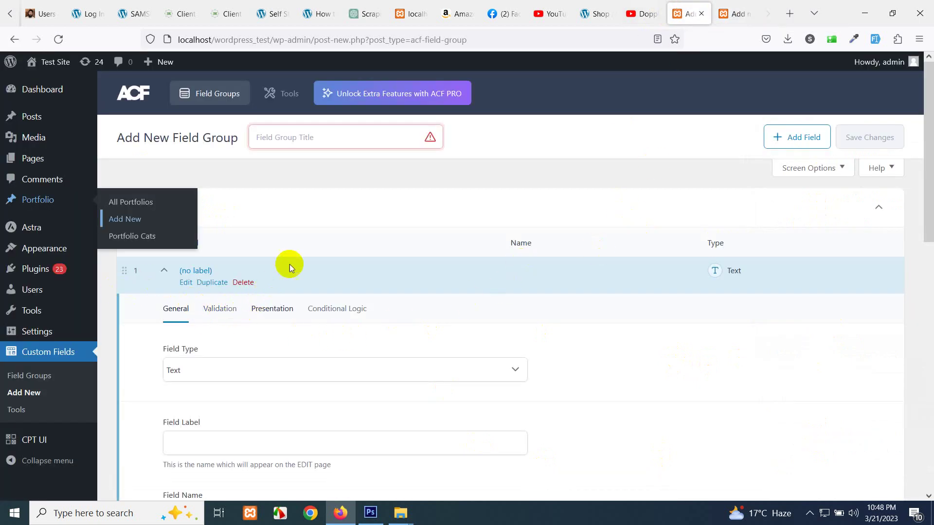
{"action": "left_click", "coordinate": [332, 138]}
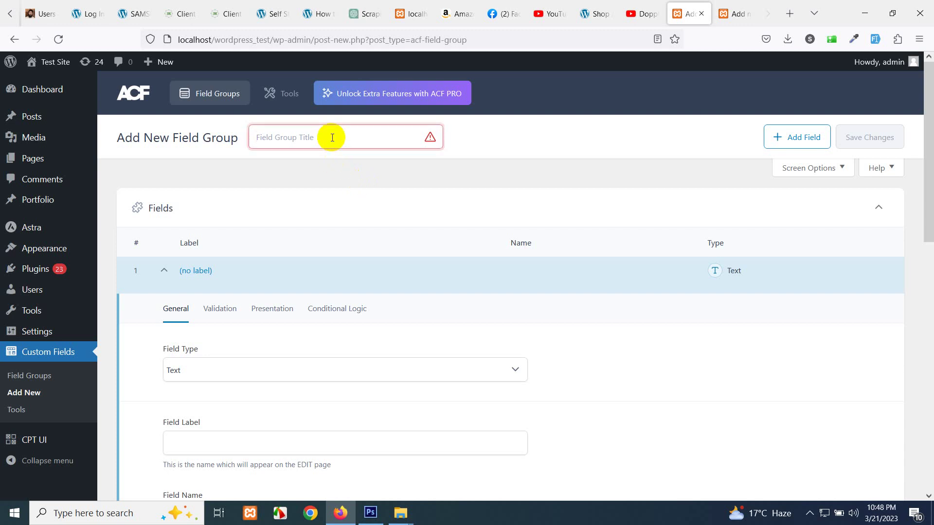
{"action": "type", "text": "portfolio fields"}
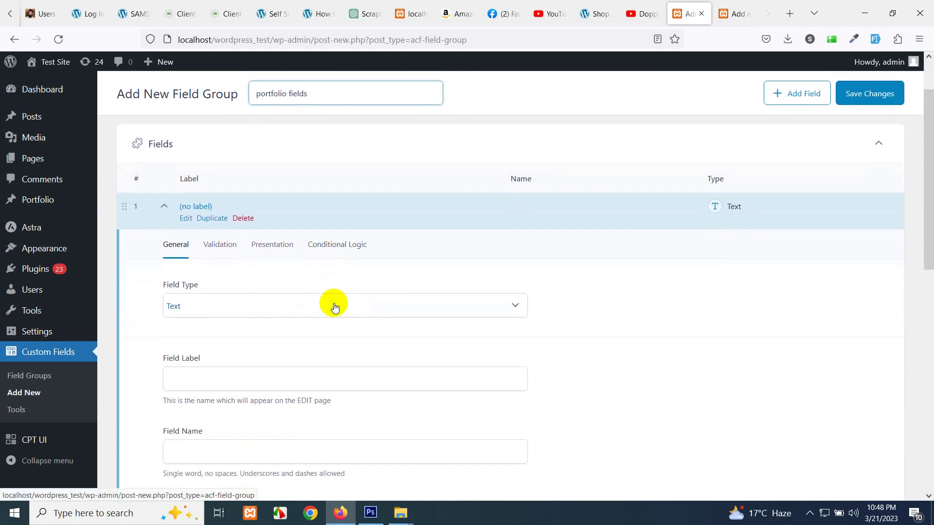
Set the first text field's label to "Year" and its field name to "year"
{"action": "scroll", "coordinate": [330, 306], "scroll_direction": "down", "scroll_amount": 1}
{"action": "left_click", "coordinate": [259, 377]}
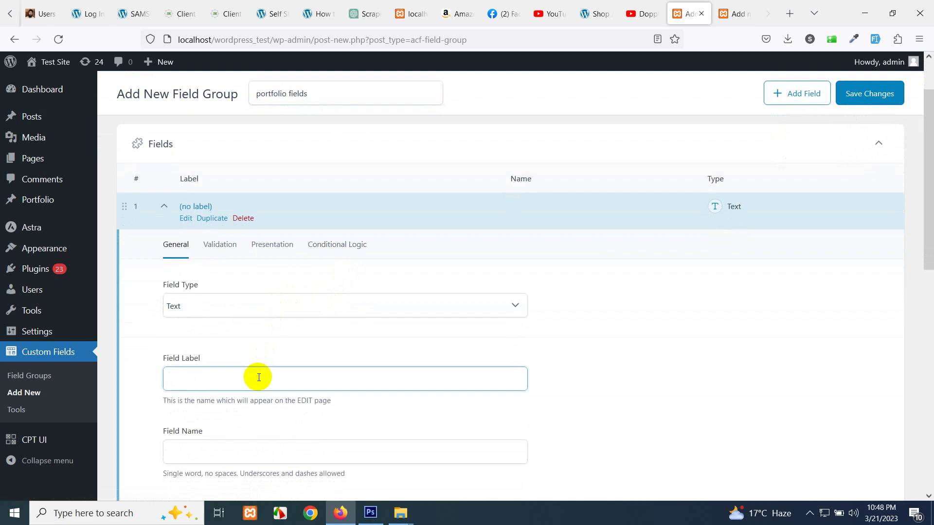
{"action": "scroll", "coordinate": [259, 377], "scroll_direction": "down", "scroll_amount": 2}
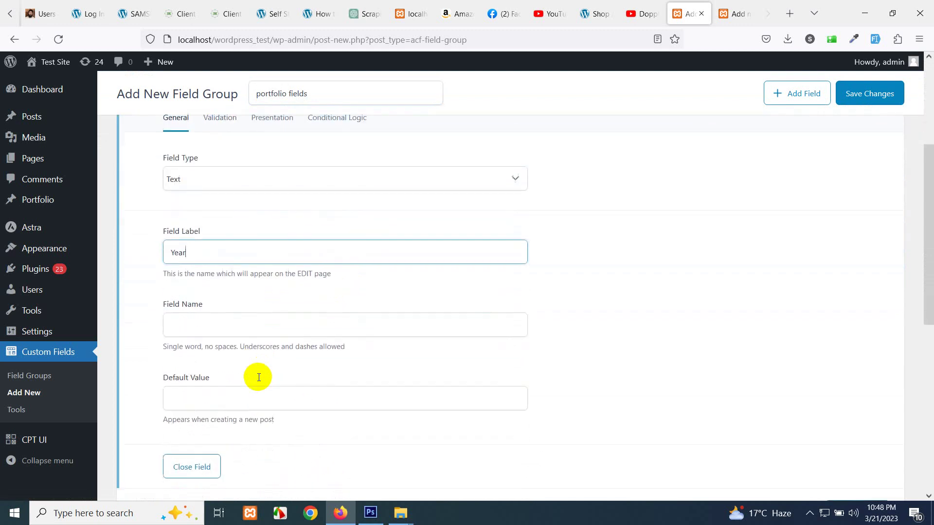
{"action": "left_click", "coordinate": [222, 318]}
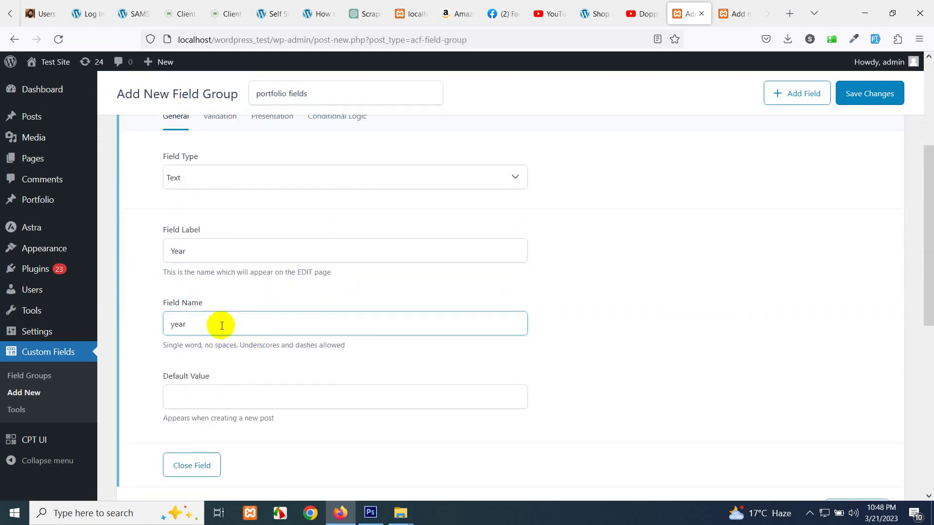
{"action": "scroll", "coordinate": [222, 326], "scroll_direction": "down", "scroll_amount": 2}
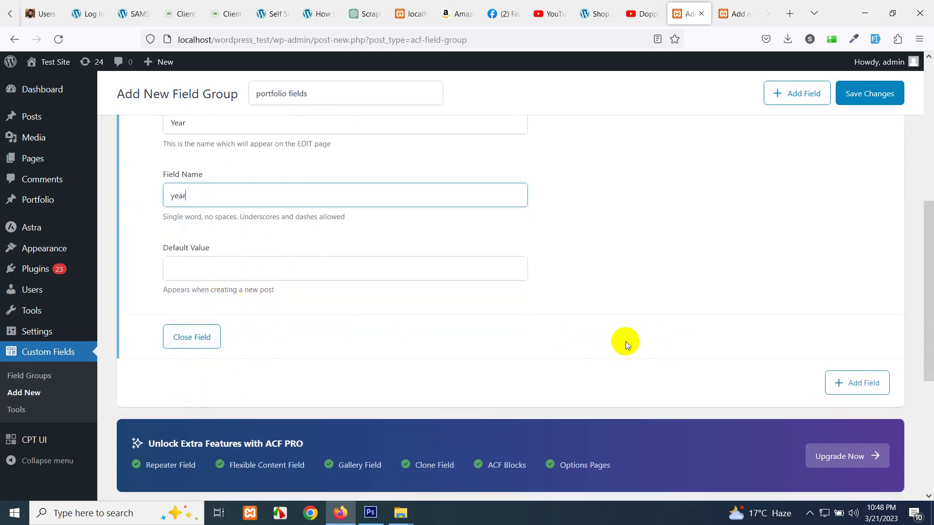
Add a second field to the field group and set its field type to Image
{"action": "left_click", "coordinate": [855, 383]}
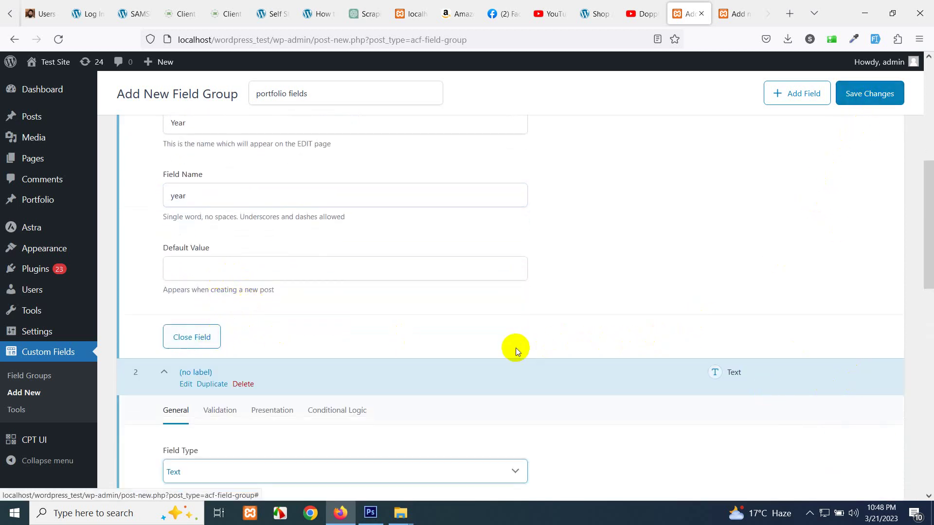
{"action": "scroll", "coordinate": [292, 294], "scroll_direction": "down", "scroll_amount": 2}
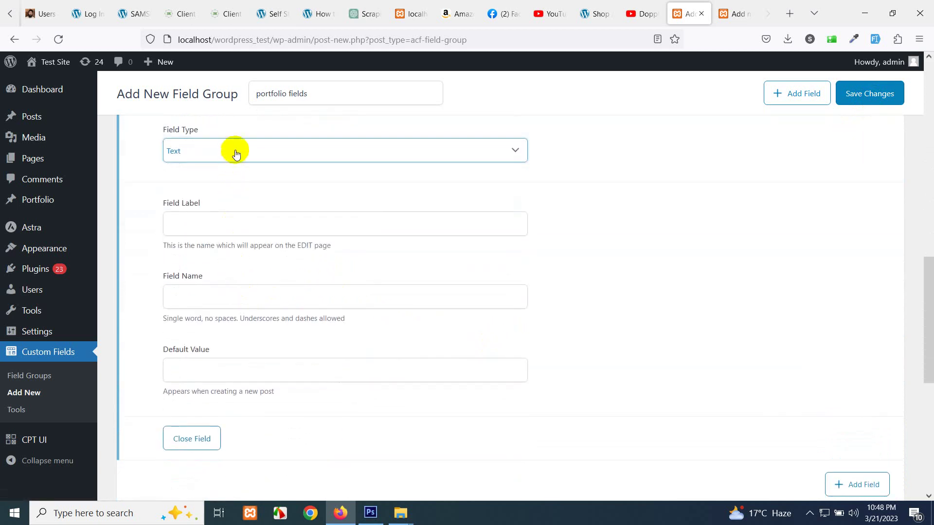
{"action": "left_click", "coordinate": [235, 146]}
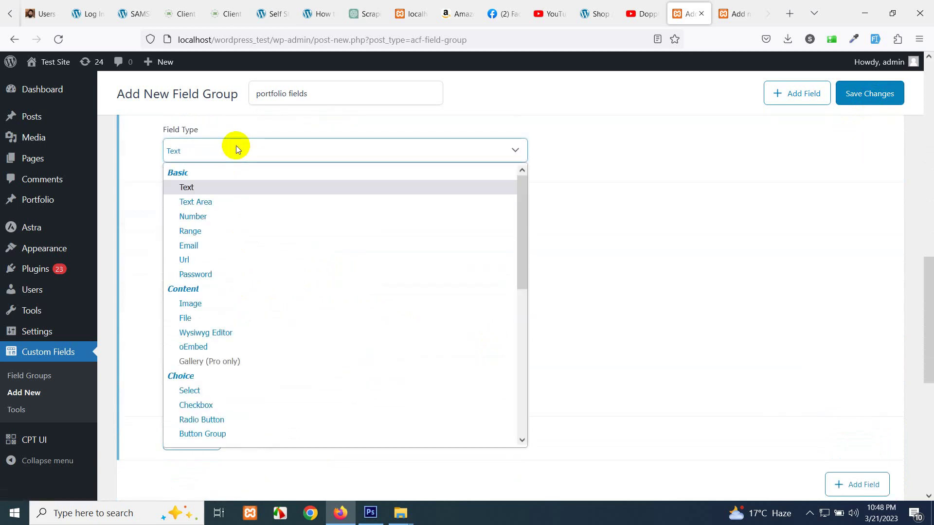
{"action": "left_click", "coordinate": [229, 303]}
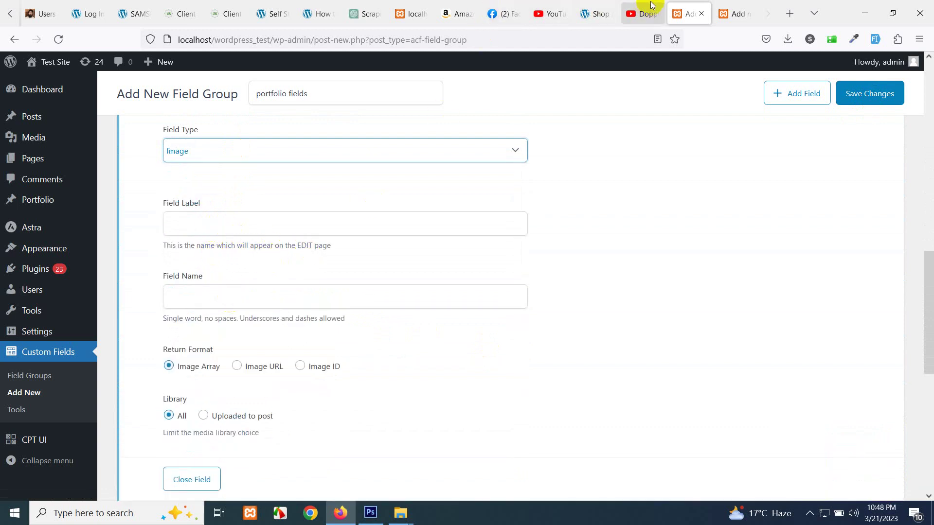
Set the image field's return format to Image URL and save the field group
{"action": "left_click", "coordinate": [731, 13]}
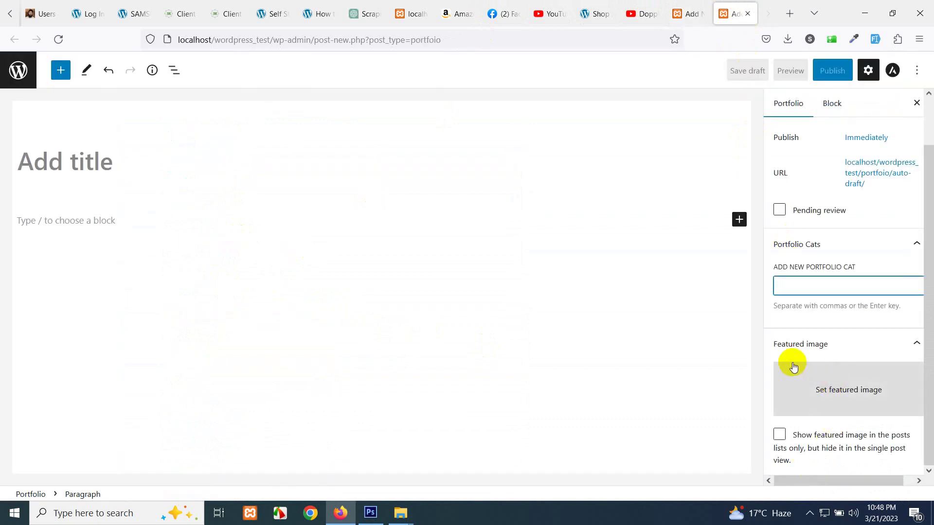
{"action": "left_click", "coordinate": [688, 14]}
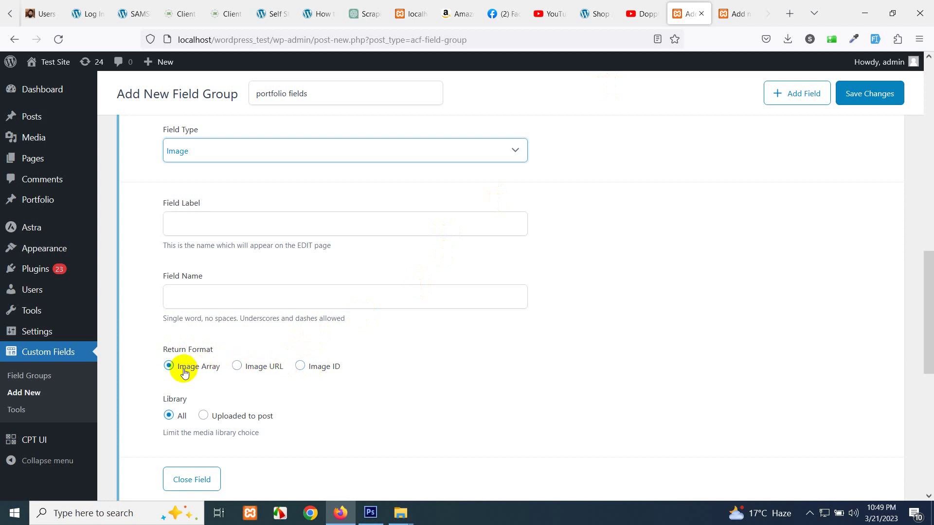
{"action": "left_click", "coordinate": [236, 366]}
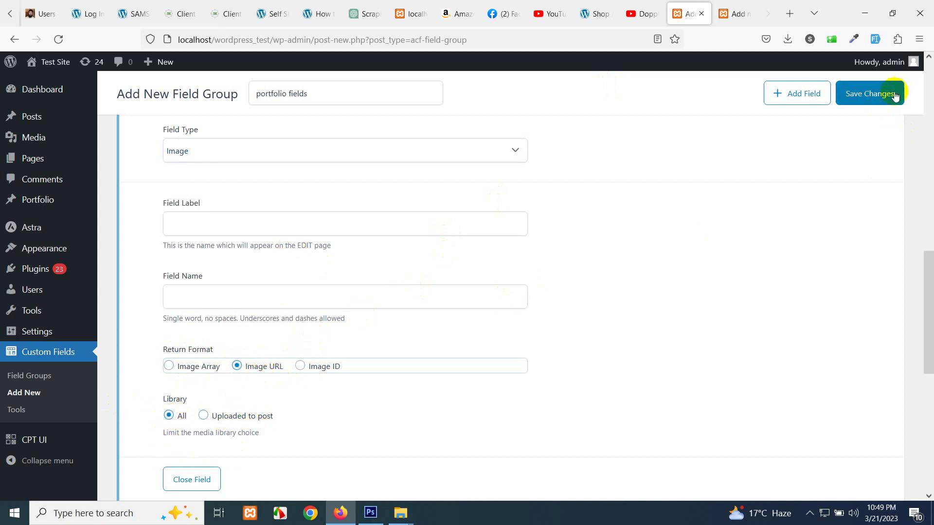
{"action": "left_click", "coordinate": [858, 93]}
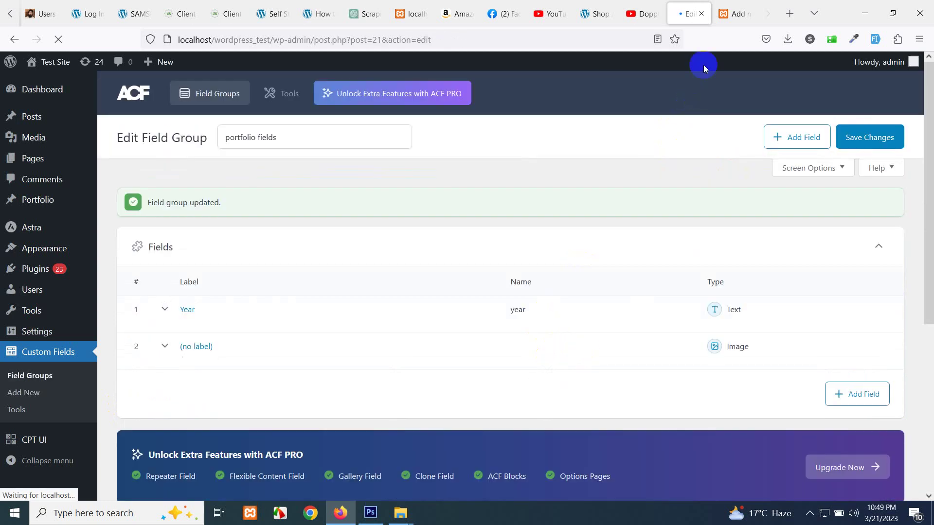
Reload the new portfolio entry in the other tab and check whether the custom fields show in its editor
{"action": "left_click", "coordinate": [732, 13]}
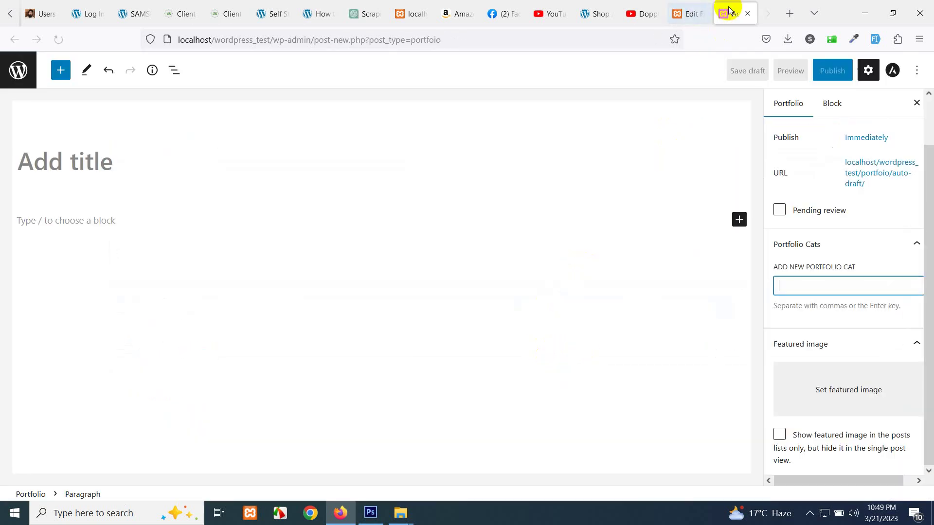
{"action": "left_click", "coordinate": [55, 44]}
{"action": "left_click", "coordinate": [487, 304]}
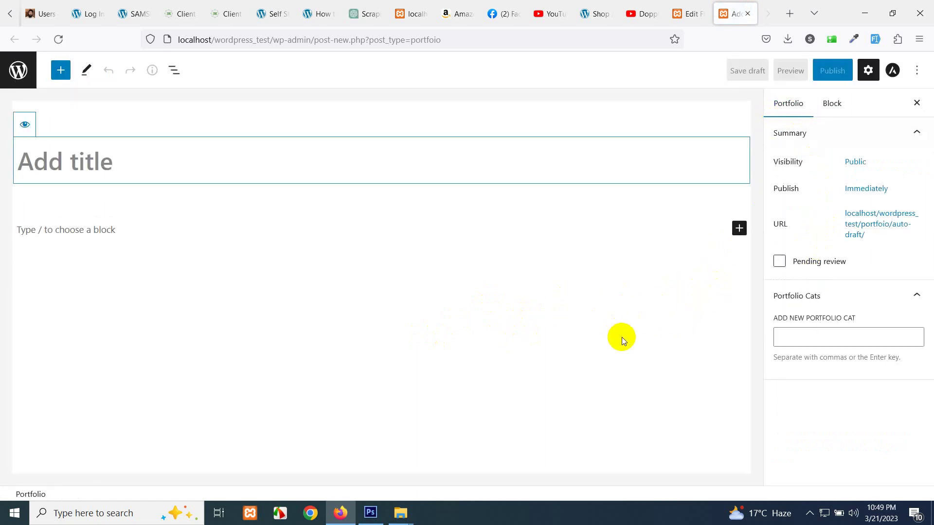
{"action": "scroll", "coordinate": [807, 351], "scroll_direction": "down", "scroll_amount": 1}
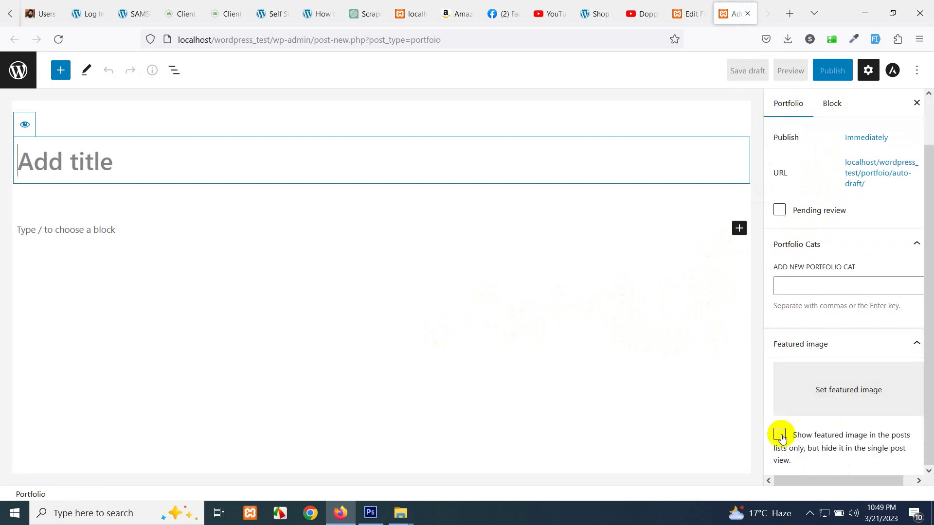
{"action": "scroll", "coordinate": [789, 419], "scroll_direction": "up", "scroll_amount": 1}
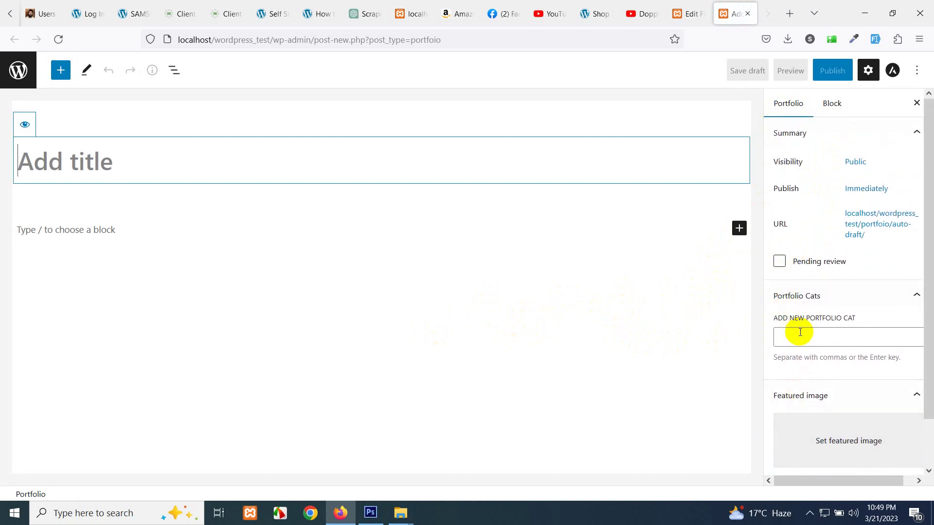
{"action": "left_click", "coordinate": [226, 217]}
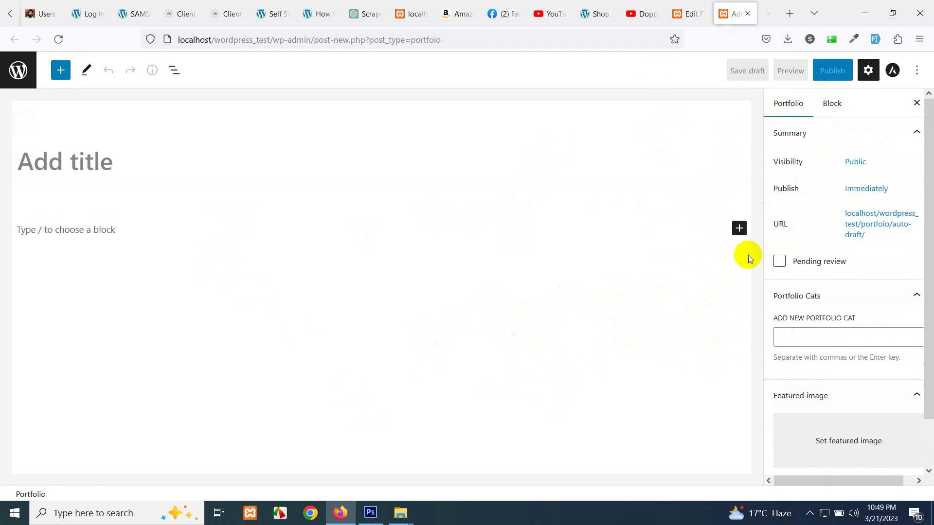
Return to the field group, set its location rule to Post Type is equal to Portfolio, and save it
{"action": "left_click", "coordinate": [688, 14]}
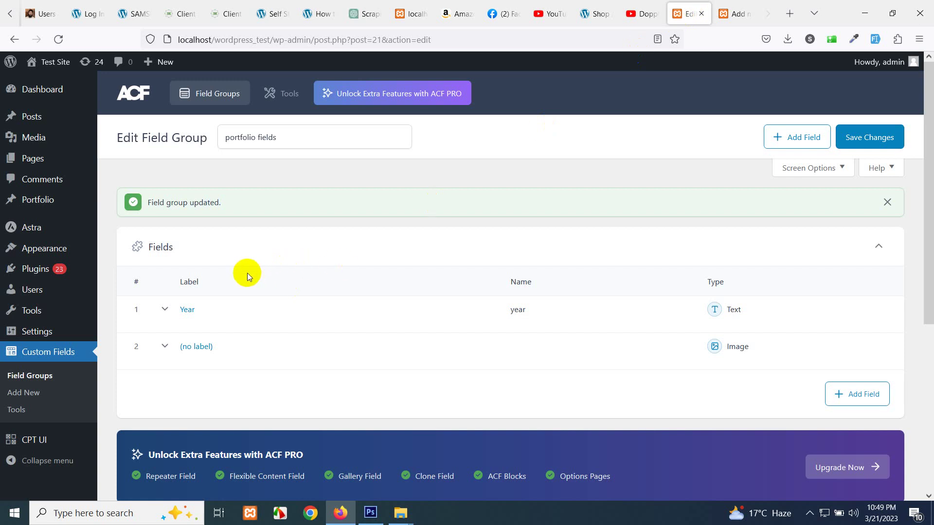
{"action": "scroll", "coordinate": [252, 296], "scroll_direction": "down", "scroll_amount": 5}
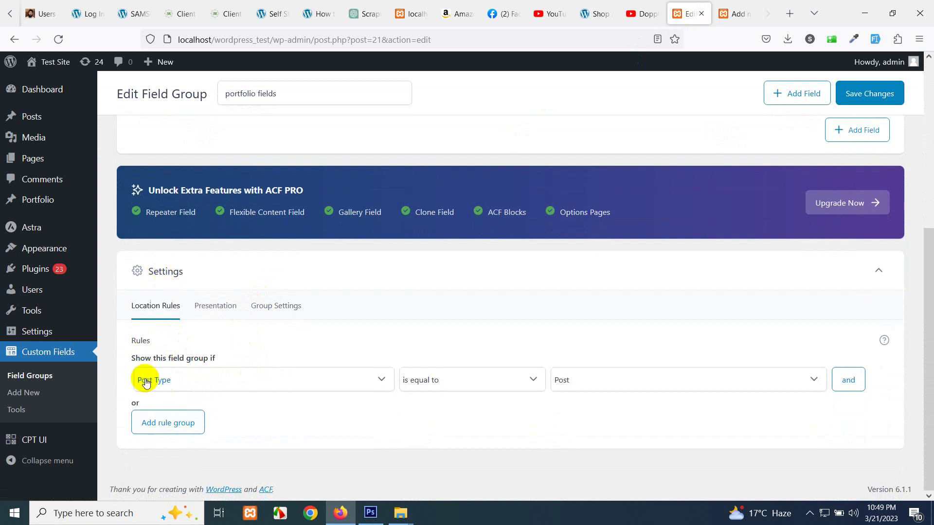
{"action": "left_click", "coordinate": [600, 379]}
{"action": "left_click", "coordinate": [573, 434]}
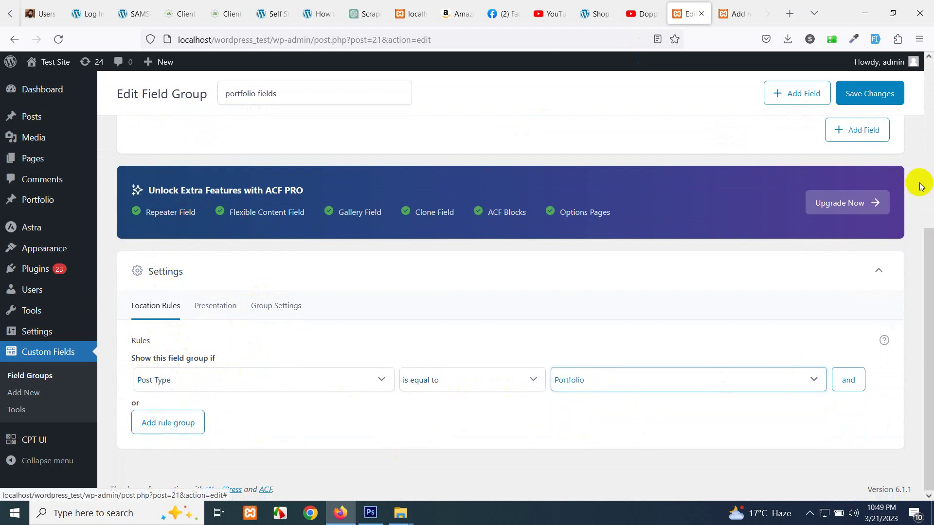
{"action": "left_click", "coordinate": [848, 96]}
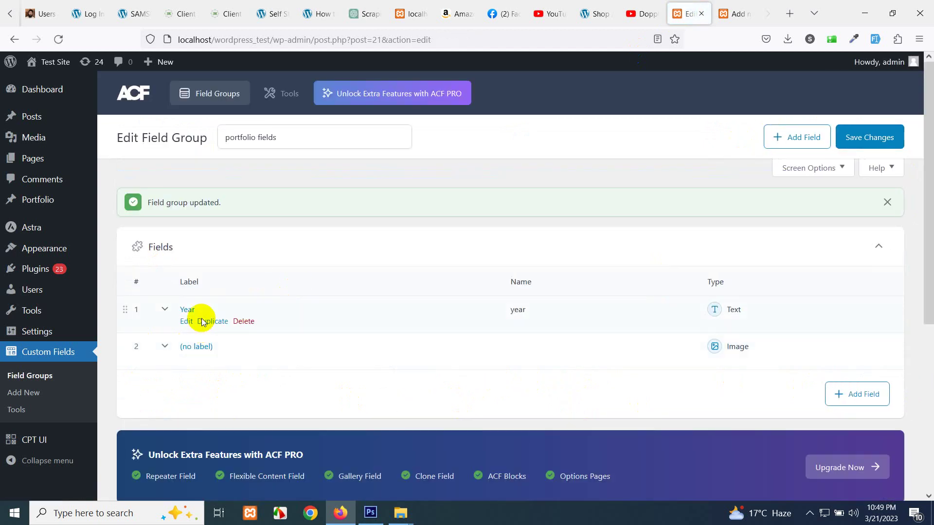
Label the unlabelled image field "Extra Image" with the field name "extra_image" and save the field group
{"action": "mouse_move", "coordinate": [399, 351]}
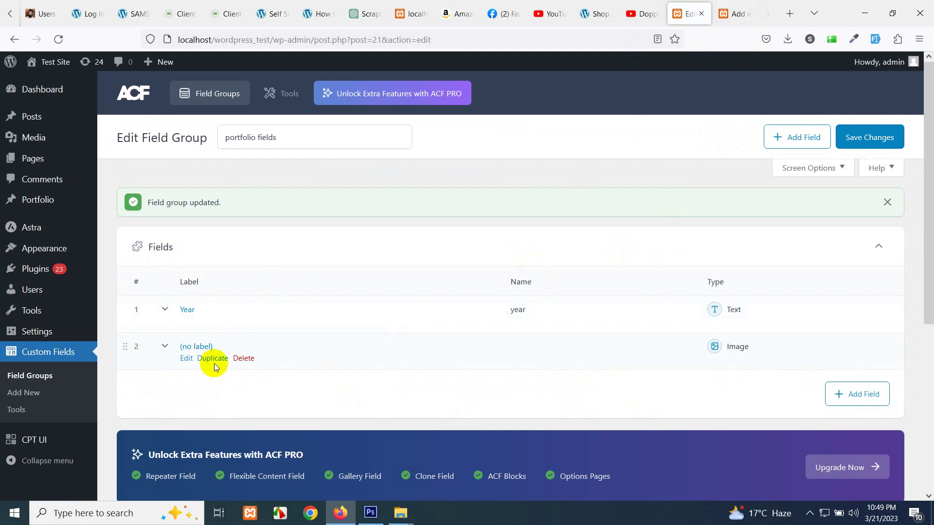
{"action": "left_click", "coordinate": [186, 358]}
{"action": "scroll", "coordinate": [273, 379], "scroll_direction": "down", "scroll_amount": 3}
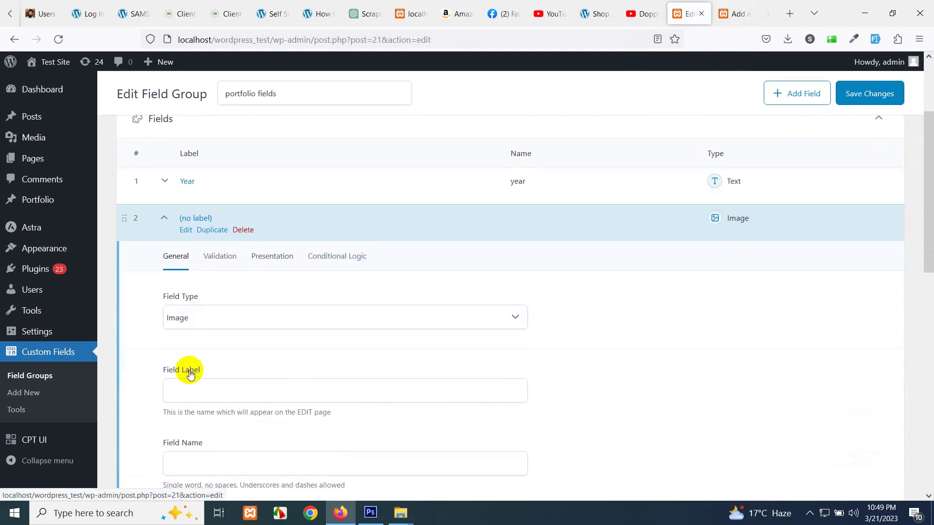
{"action": "left_click", "coordinate": [210, 382]}
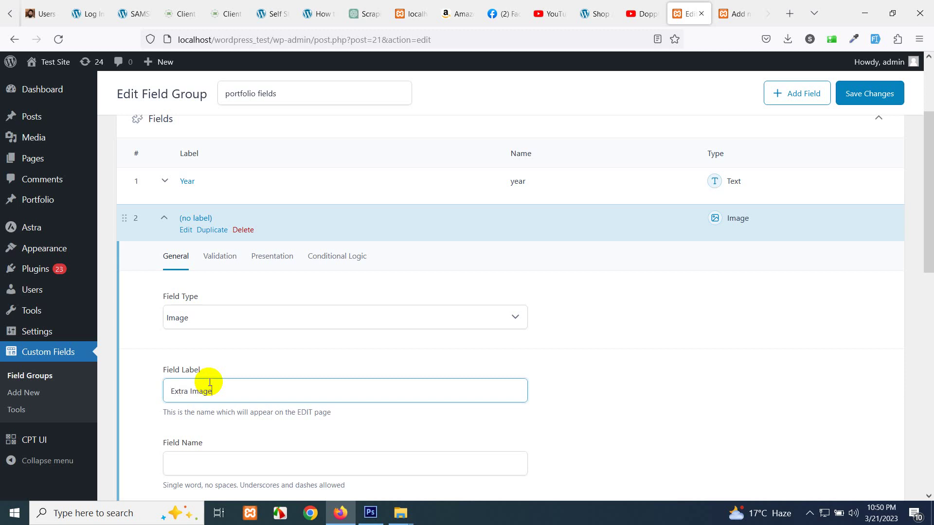
{"action": "left_click", "coordinate": [273, 421]}
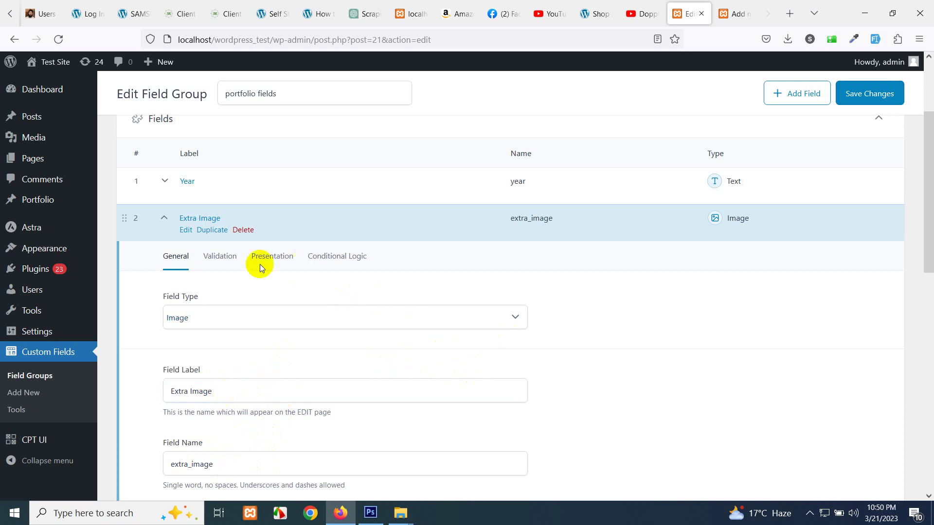
{"action": "left_click", "coordinate": [867, 99]}
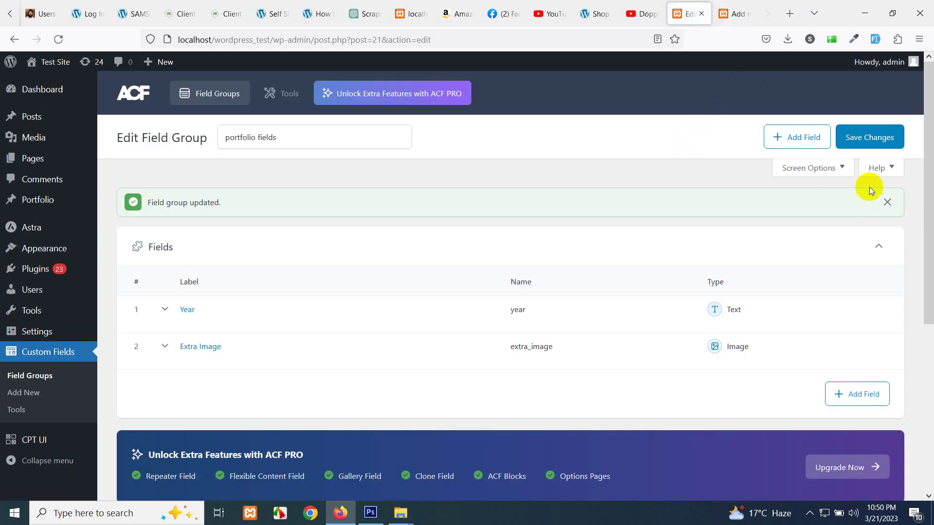
Reload the new portfolio entry in the other tab and assign it the portfolio categories "Building" and "construction"
{"action": "left_click", "coordinate": [727, 10]}
{"action": "left_click", "coordinate": [59, 39]}
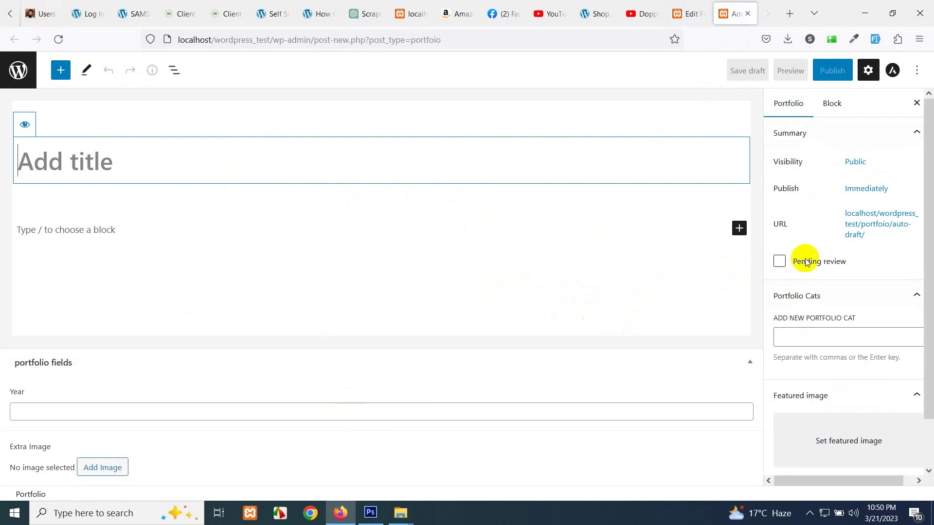
{"action": "scroll", "coordinate": [810, 275], "scroll_direction": "down", "scroll_amount": 1}
{"action": "left_click", "coordinate": [811, 278]}
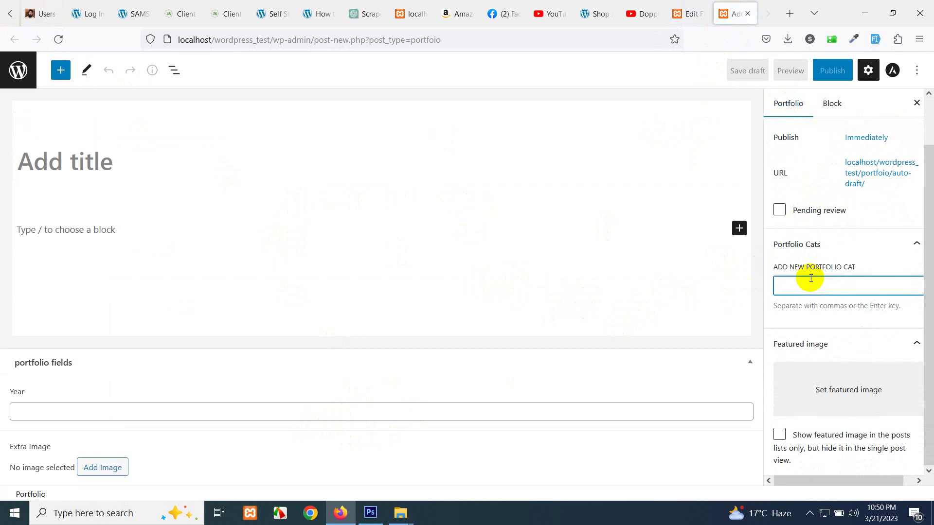
{"action": "key", "text": "BackSpace"}
{"action": "type", "text": "Building"}
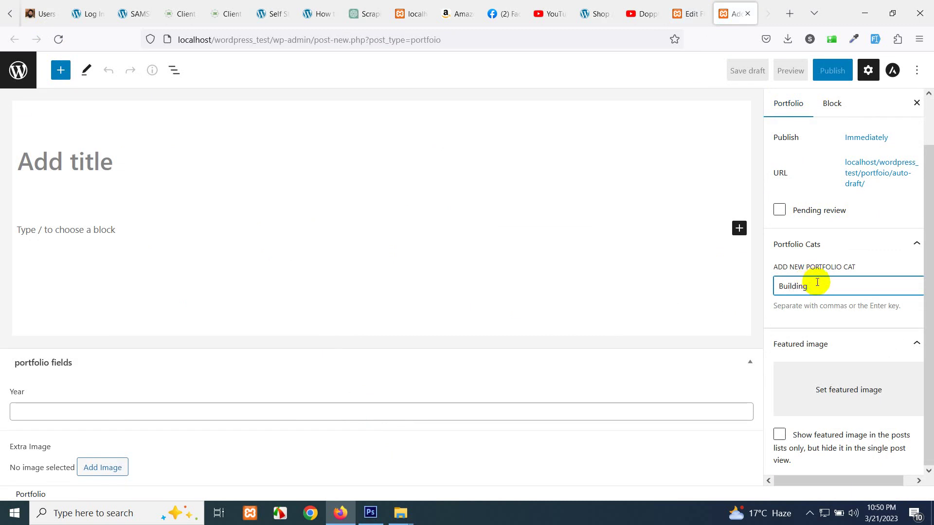
{"action": "key", "text": "Return"}
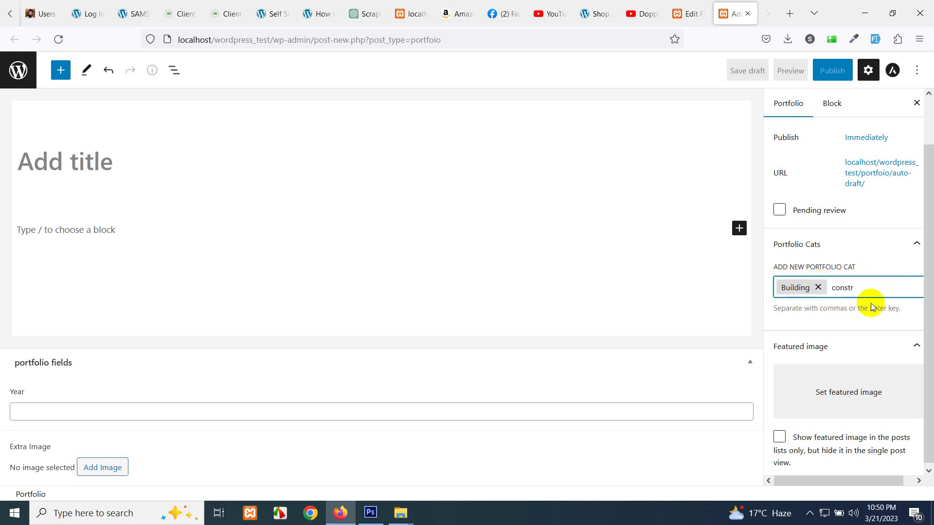
{"action": "key", "text": "Return"}
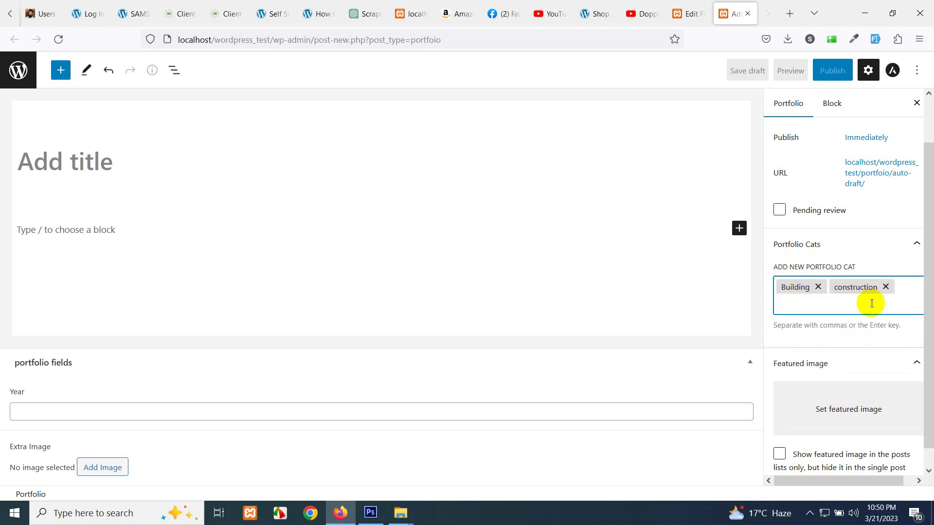
{"action": "key", "text": "BackSpace"}
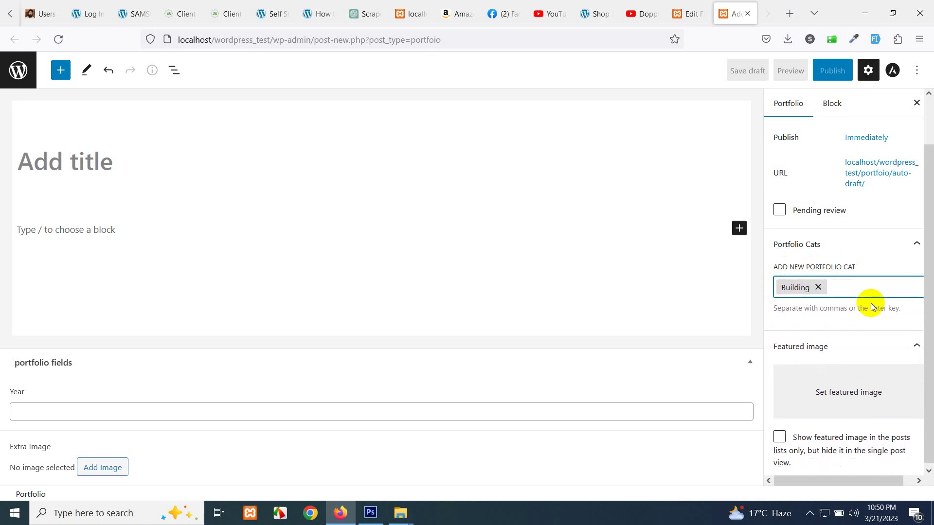
{"action": "type", "text": "Construction"}
{"action": "key", "text": "Return"}
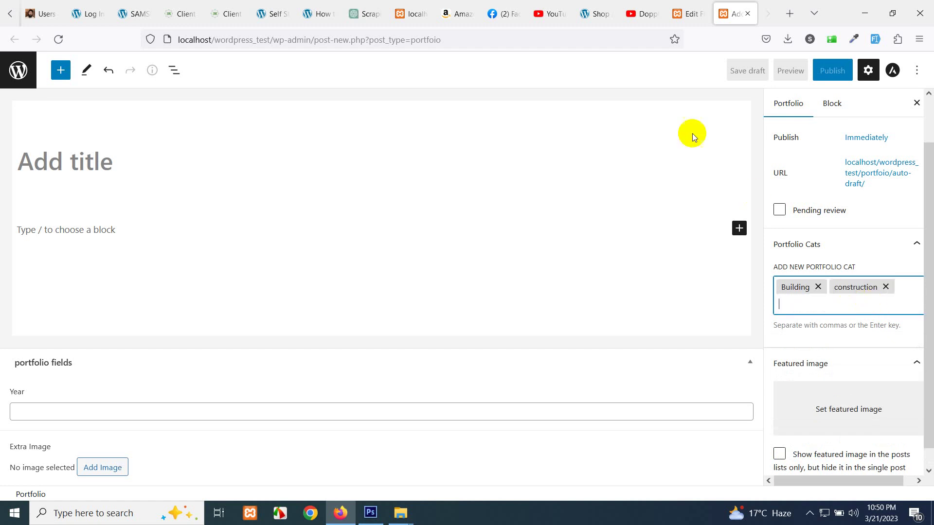
Title the portfolio entry "New Building at Islamabad"
{"action": "left_click", "coordinate": [311, 144]}
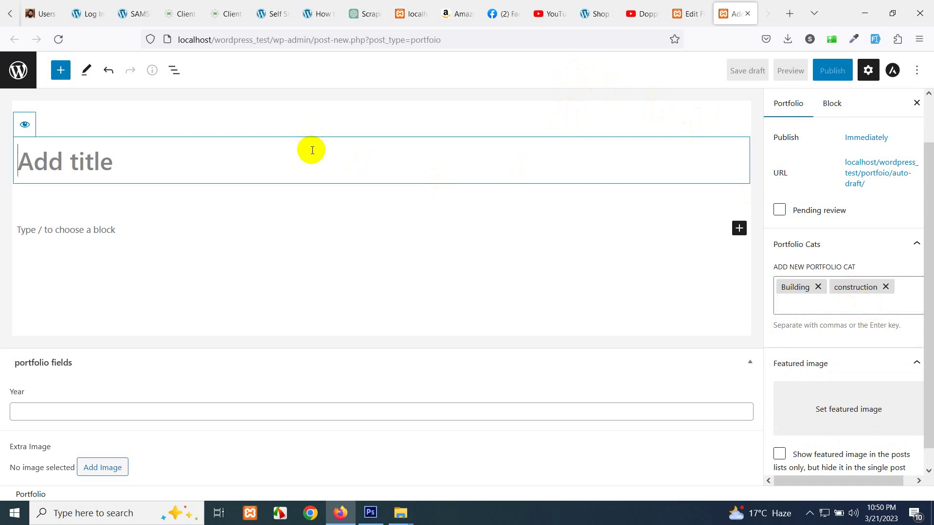
{"action": "type", "text": "New Bu"}
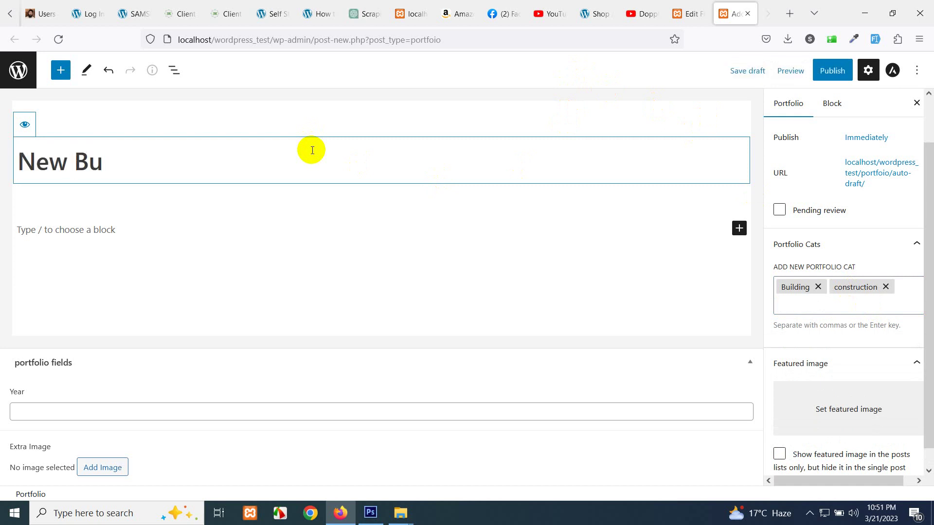
{"action": "type", "text": "ilding at "}
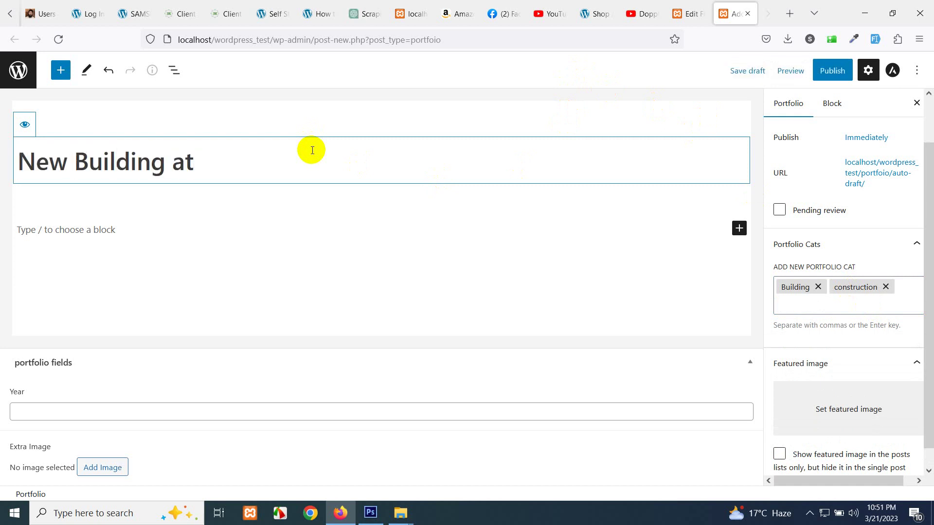
{"action": "type", "text": "Islamabad"}
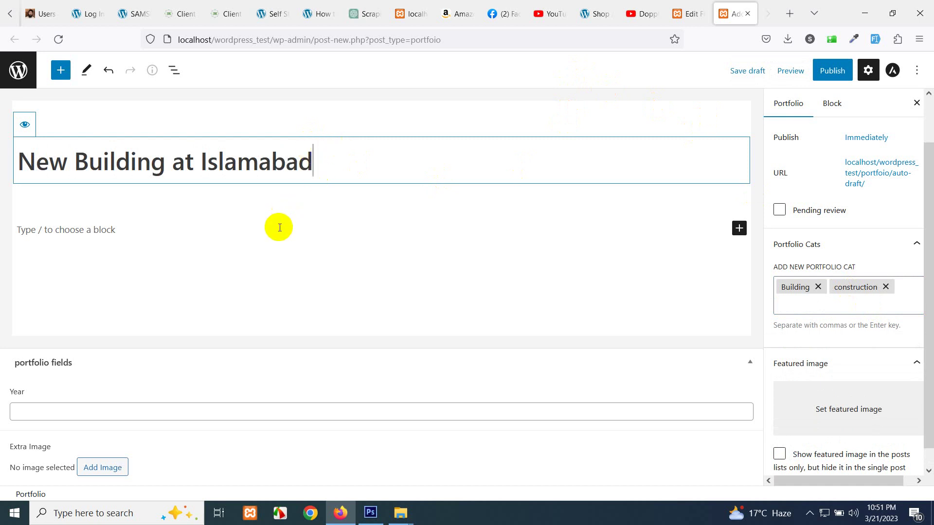
Write the body text "This is the custom post type description for this post and can be loaded on the single portfolio page."
{"action": "left_click", "coordinate": [280, 227]}
{"action": "type", "text": "Thiss "}
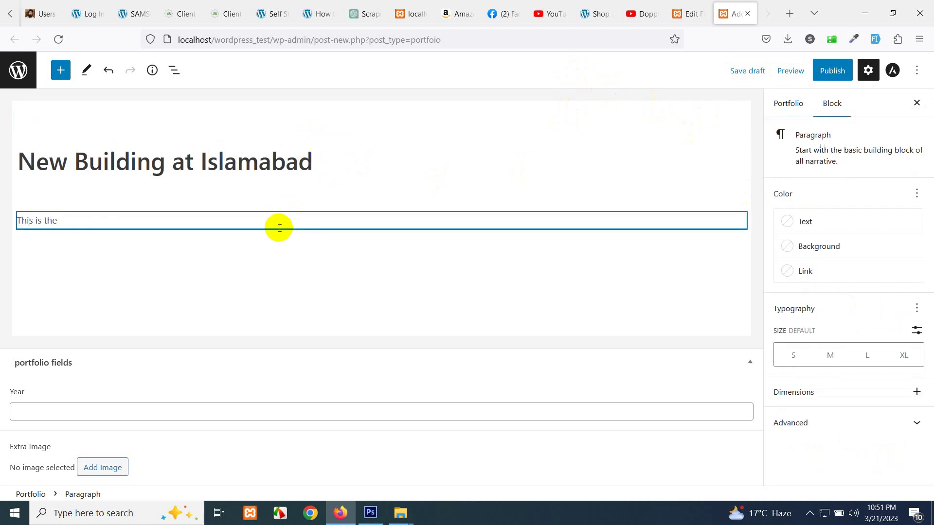
{"action": "type", "text": "is the custom post type description for thi"}
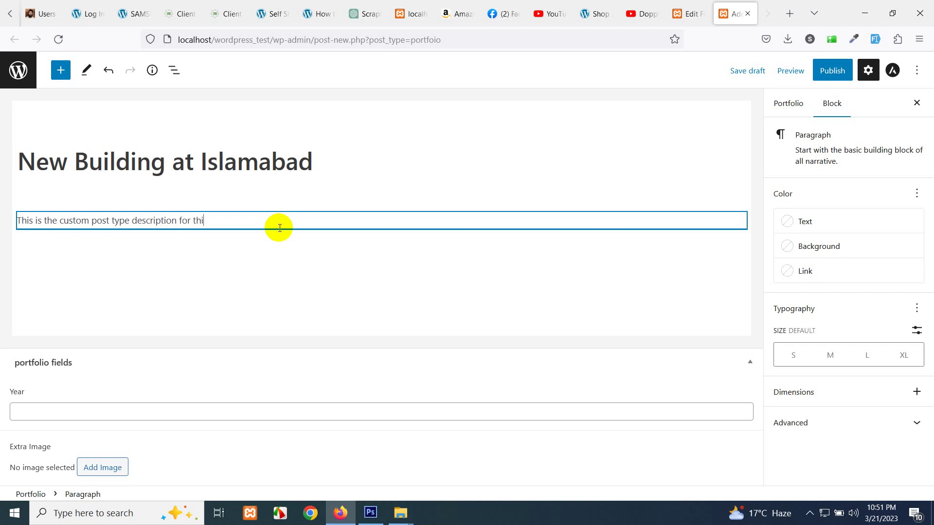
{"action": "type", "text": "s post and an be l"}
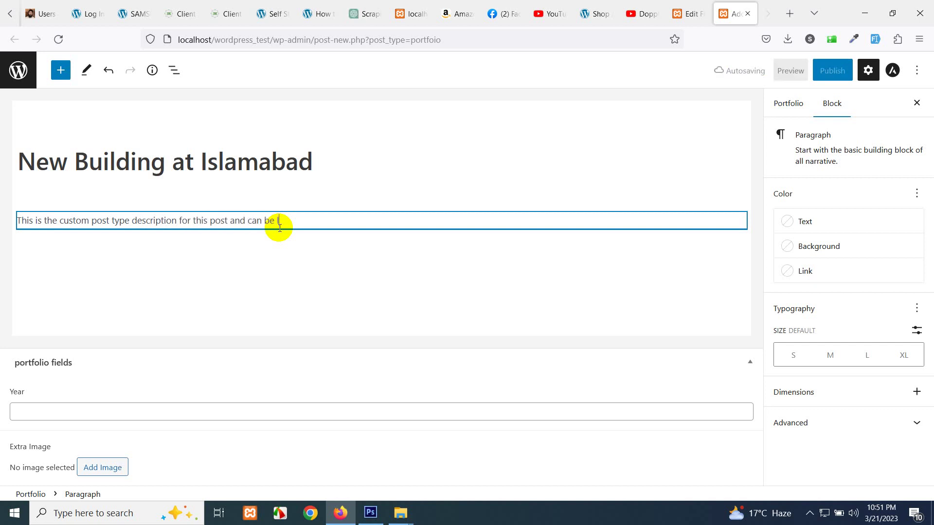
{"action": "type", "text": "oaded on the single portfol"}
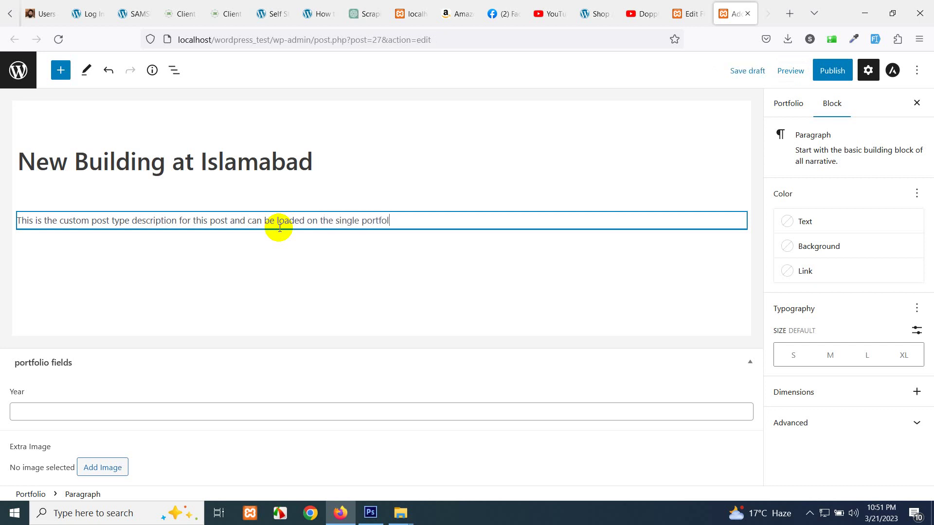
{"action": "type", "text": "age."}
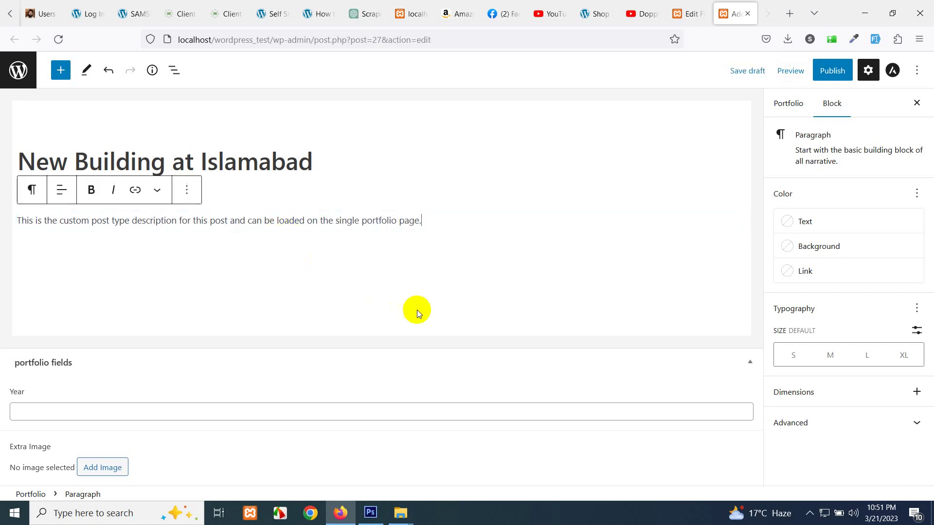
Upload how-to-import-amazon-products-into-woocommerce-2-1024x559.png from the Desktop folder New Youtube Videos and set it as the entry's featured image
{"action": "left_click", "coordinate": [788, 104]}
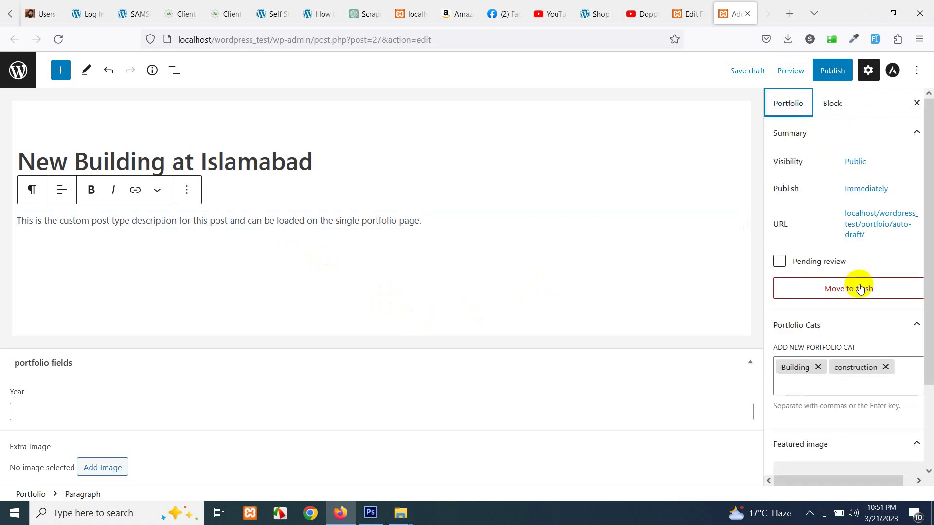
{"action": "scroll", "coordinate": [833, 313], "scroll_direction": "down", "scroll_amount": 2}
{"action": "left_click", "coordinate": [814, 389]}
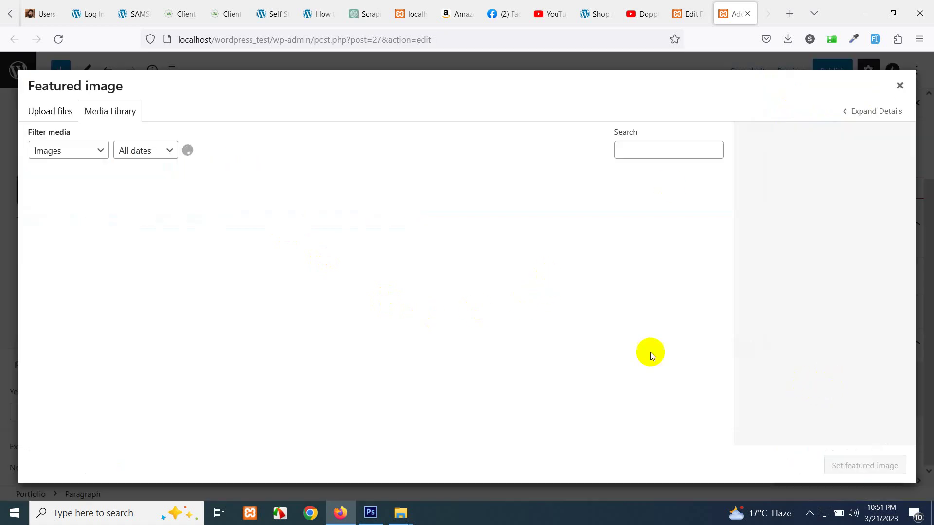
{"action": "left_click", "coordinate": [57, 112]}
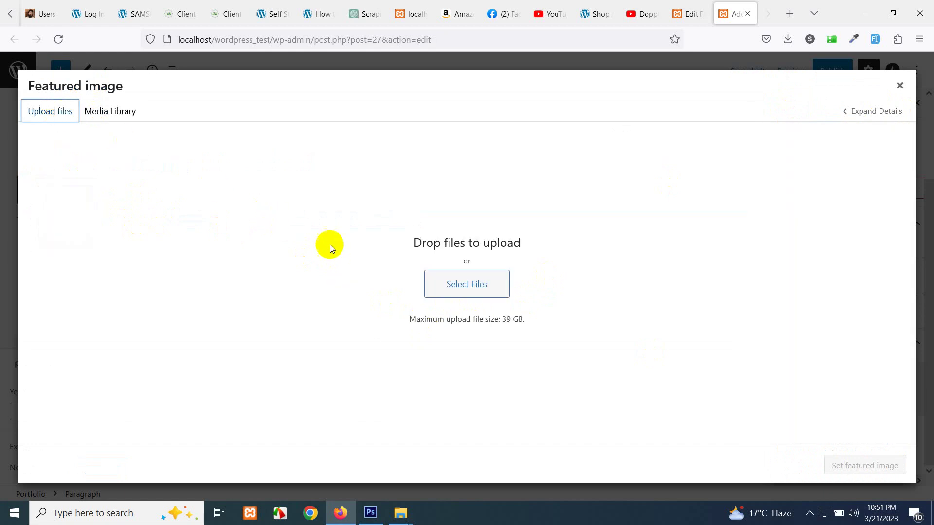
{"action": "left_click", "coordinate": [461, 291]}
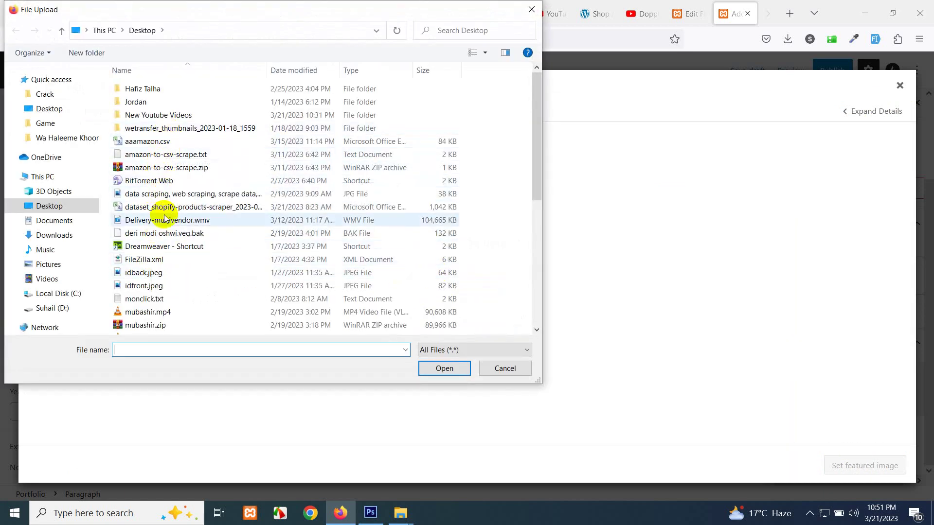
{"action": "scroll", "coordinate": [211, 273], "scroll_direction": "down", "scroll_amount": 5}
{"action": "scroll", "coordinate": [212, 273], "scroll_direction": "up", "scroll_amount": 5}
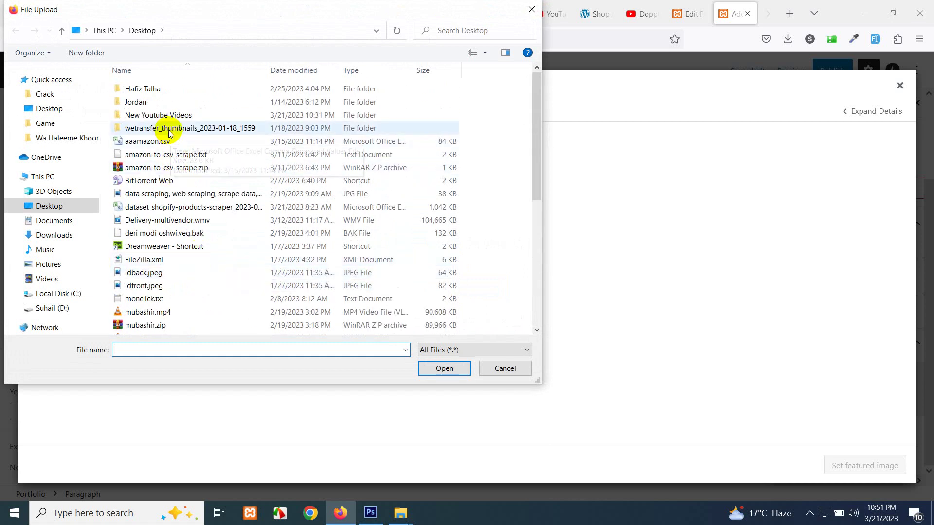
{"action": "double_click", "coordinate": [163, 116]}
{"action": "scroll", "coordinate": [341, 279], "scroll_direction": "down", "scroll_amount": 4}
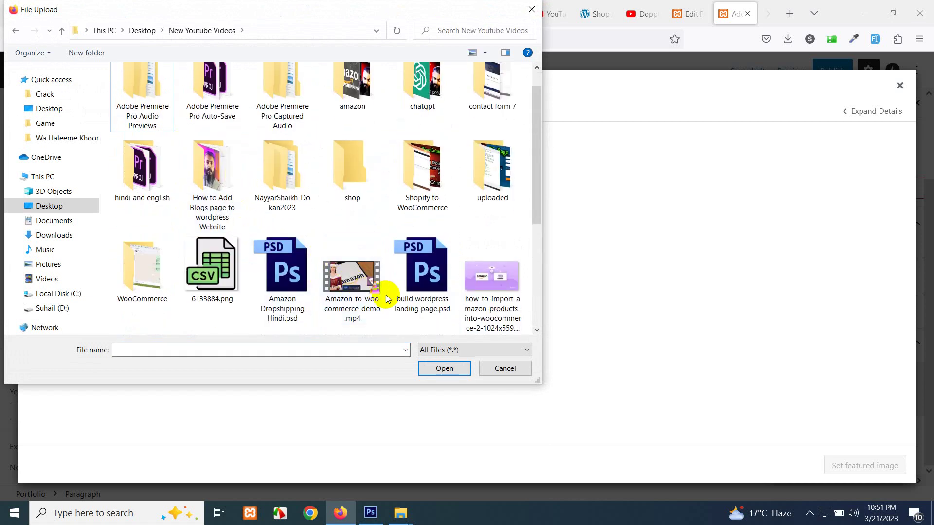
{"action": "double_click", "coordinate": [485, 115]}
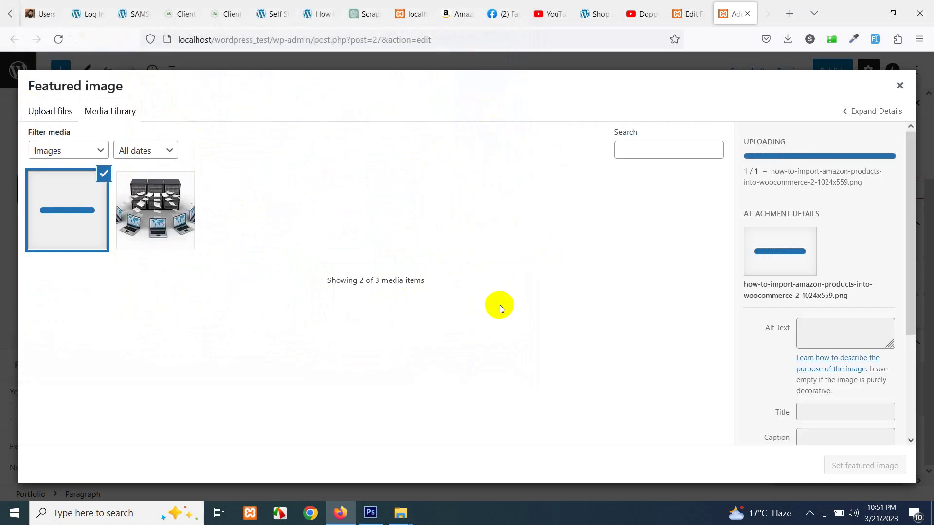
{"action": "left_click", "coordinate": [830, 465]}
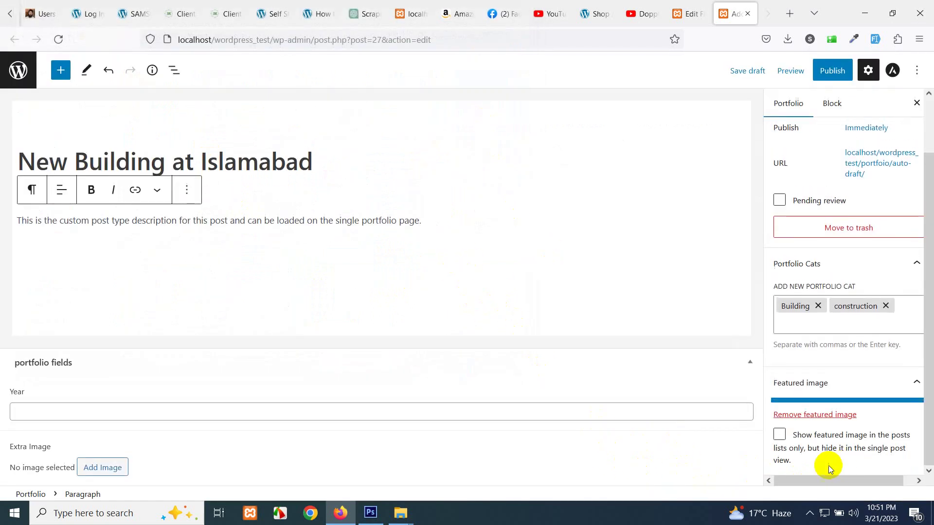
{"action": "scroll", "coordinate": [841, 408], "scroll_direction": "down", "scroll_amount": 3}
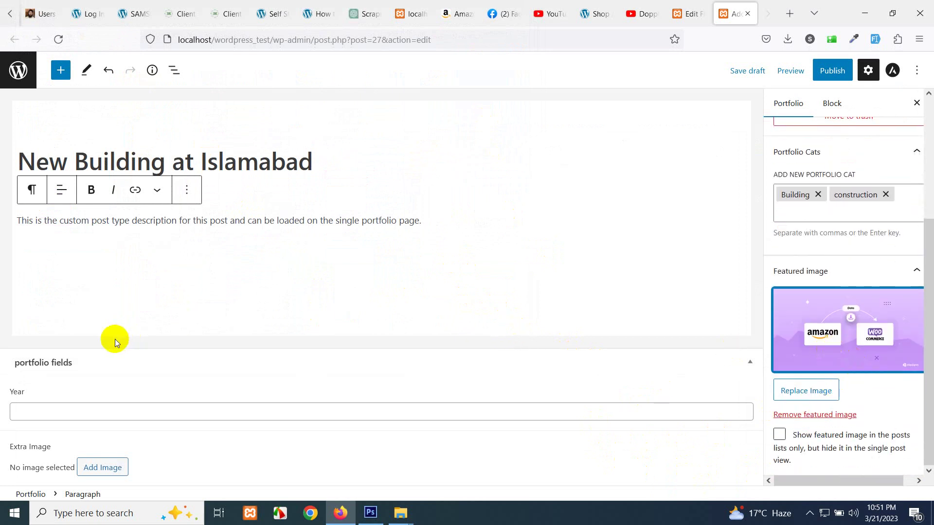
Set the Year field to 2019 and choose scrapin.jpg from the media library as the Extra Image
{"action": "left_click", "coordinate": [100, 408]}
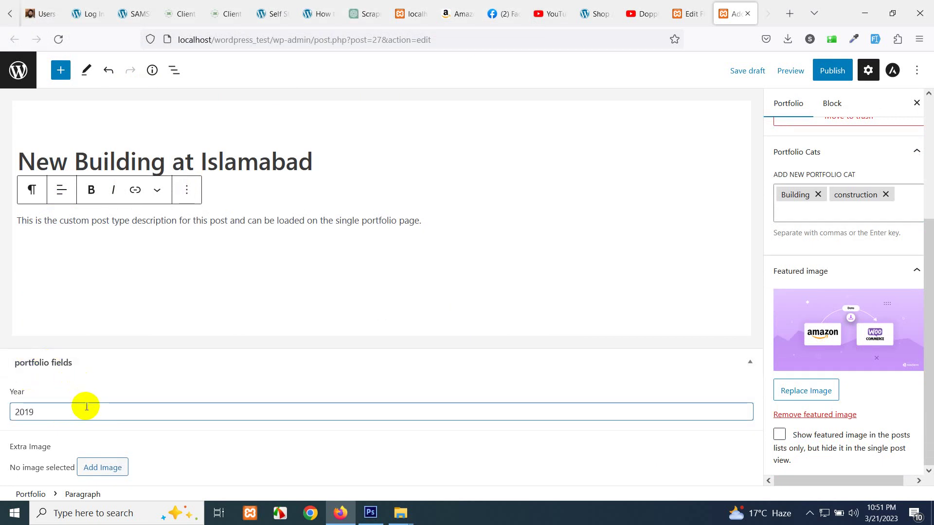
{"action": "left_click", "coordinate": [95, 470]}
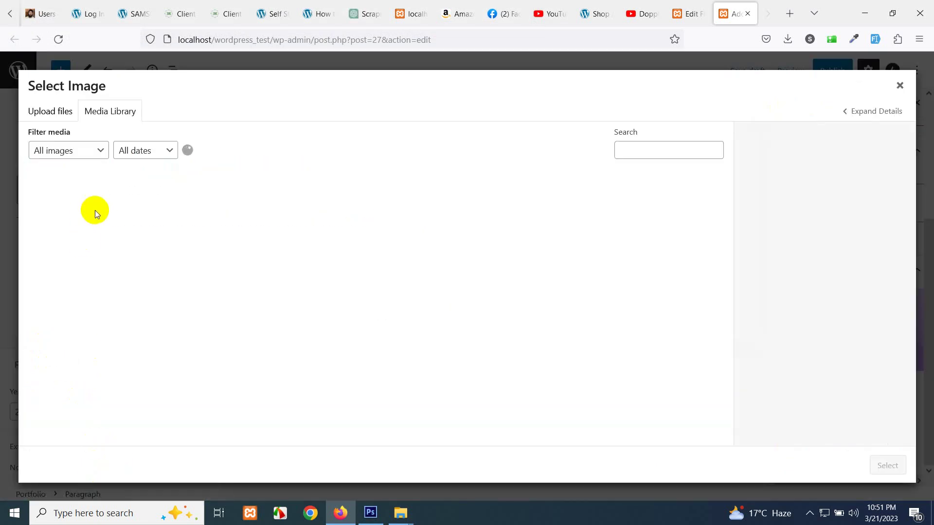
{"action": "left_click", "coordinate": [130, 214]}
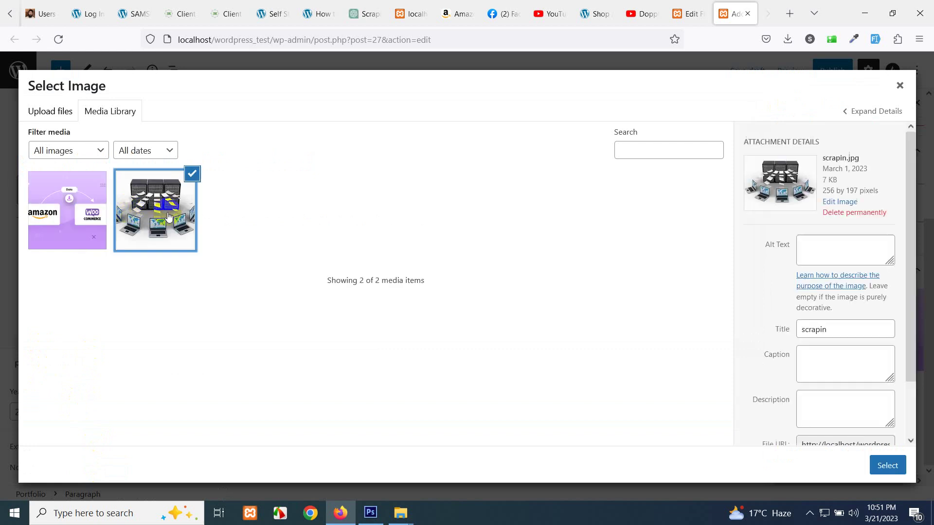
{"action": "left_click", "coordinate": [885, 465]}
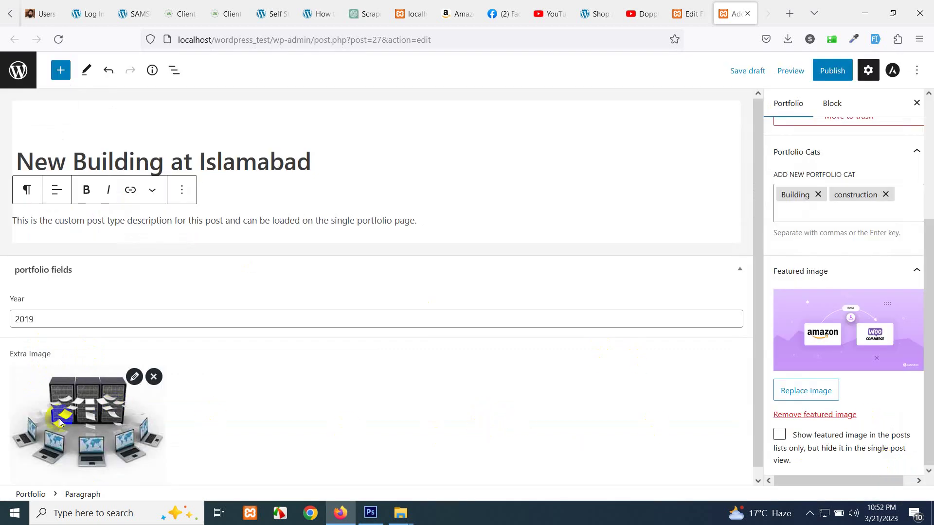
Publish the portfolio entry and view its live page in a new browser tab
{"action": "left_click", "coordinate": [832, 70]}
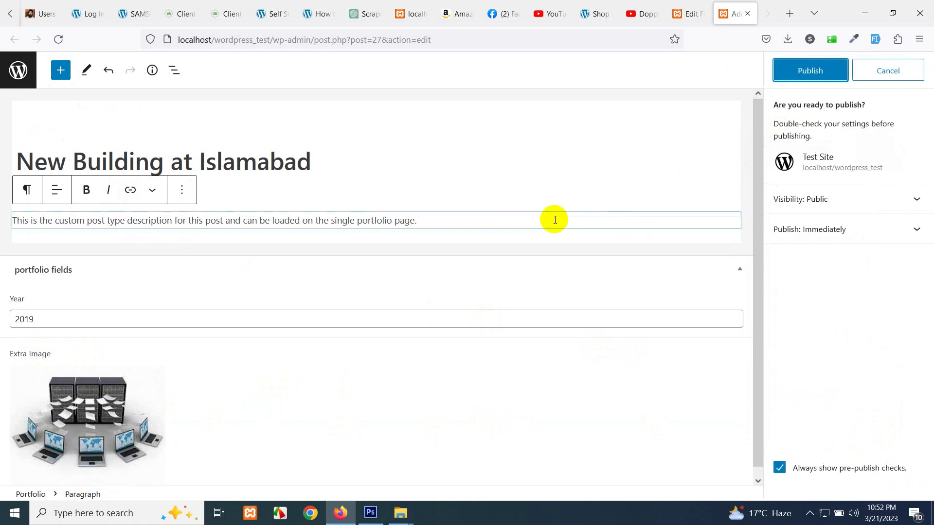
{"action": "left_click", "coordinate": [777, 76]}
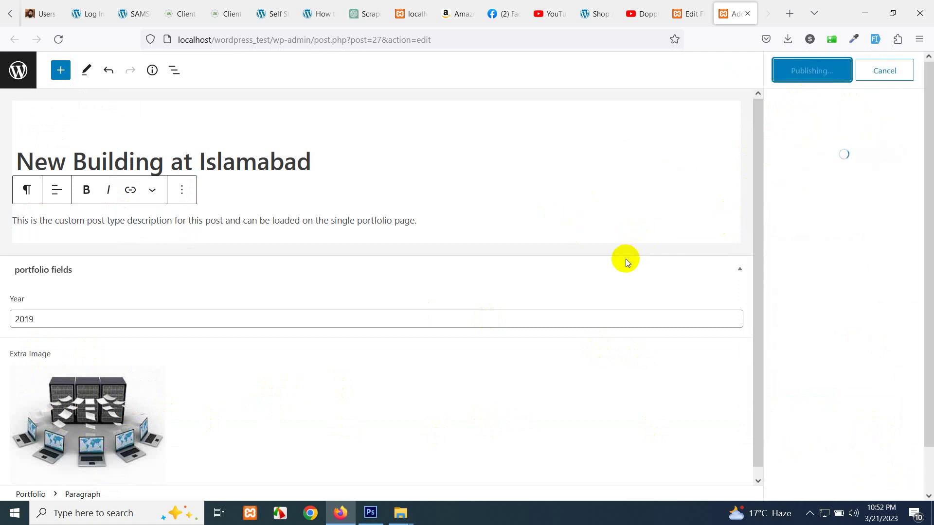
{"action": "left_click", "coordinate": [113, 465]}
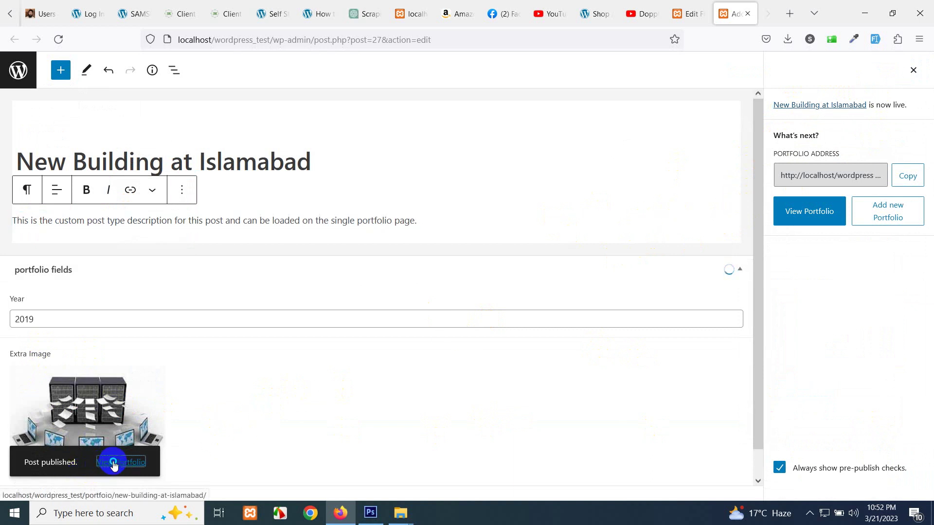
{"action": "right_click", "coordinate": [113, 465]}
{"action": "left_click", "coordinate": [171, 275]}
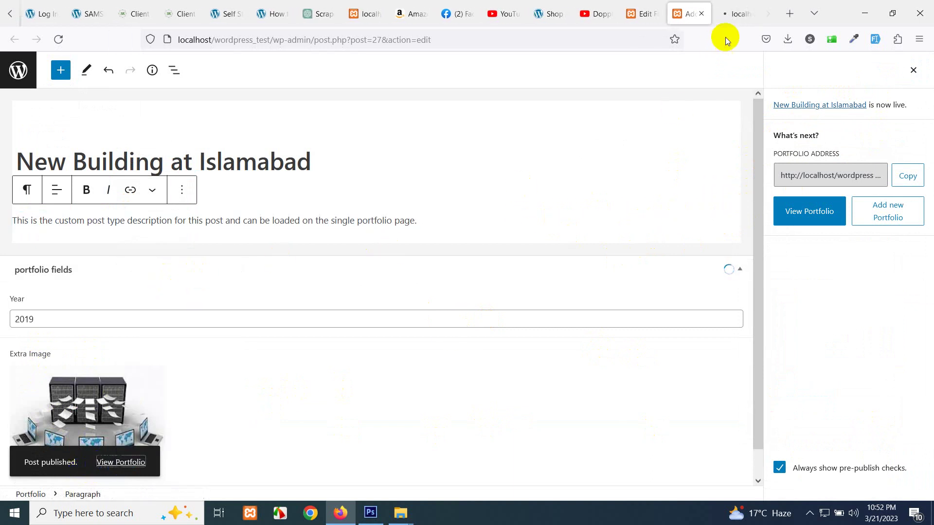
{"action": "left_click", "coordinate": [735, 14]}
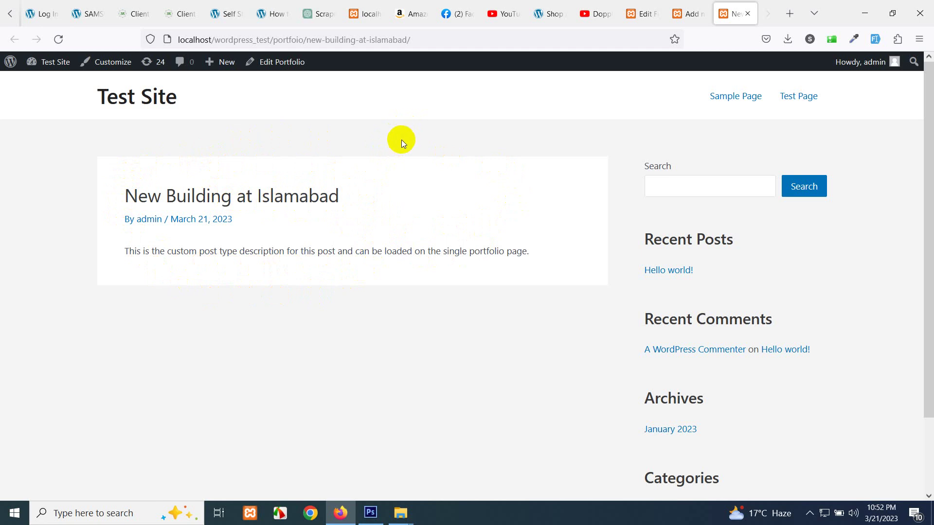
Check the post type slug in the live page's address, and return to the portfolio fields group in its browser tab
{"action": "double_click", "coordinate": [287, 40]}
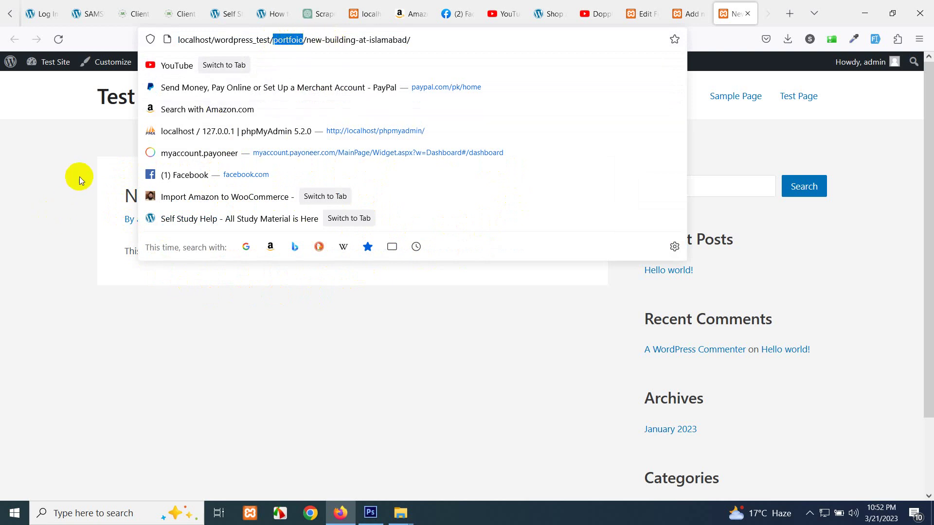
{"action": "left_click", "coordinate": [107, 177]}
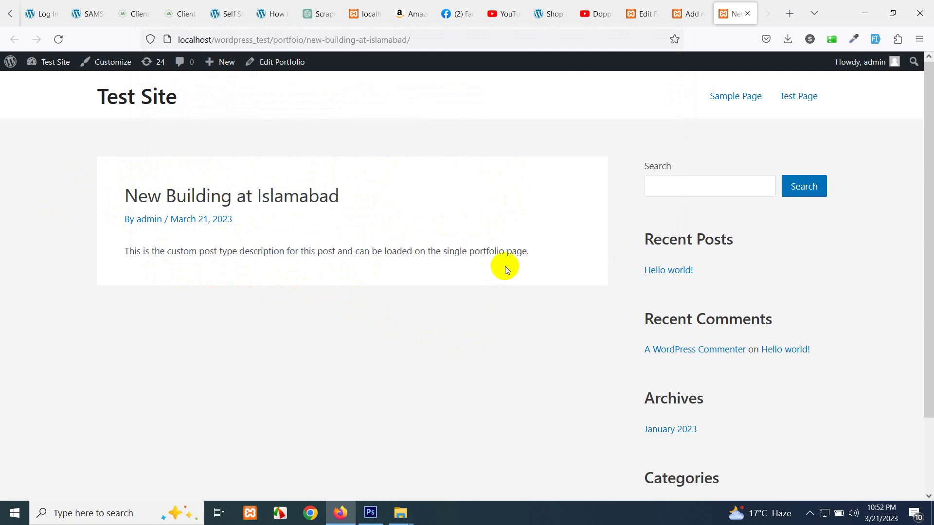
{"action": "left_click", "coordinate": [644, 13]}
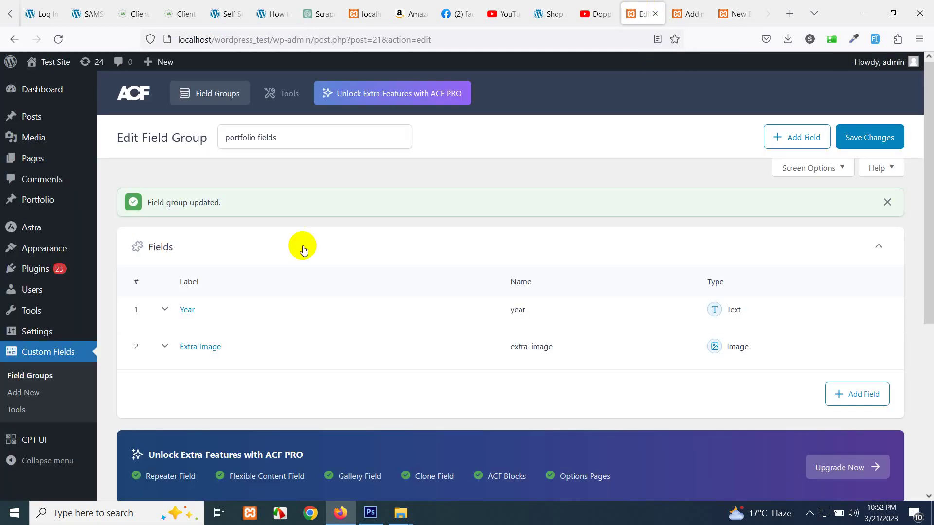